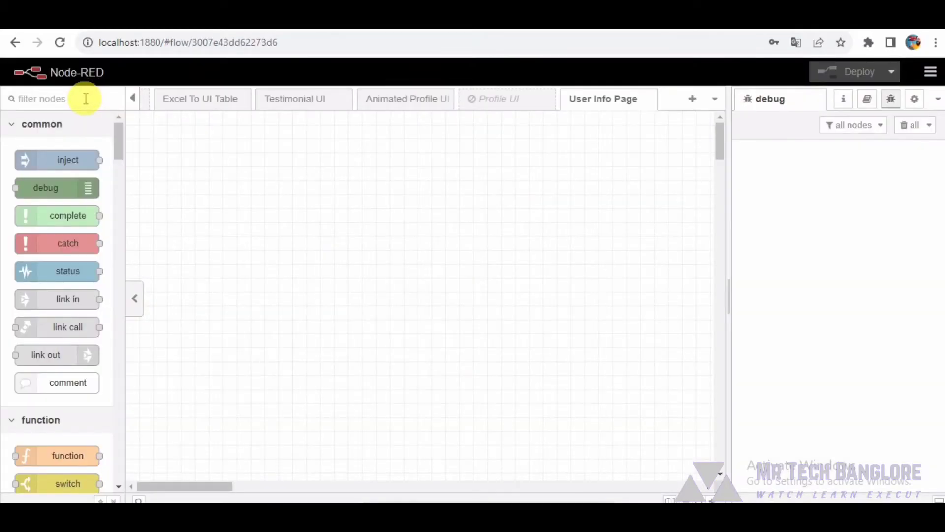
Add an 'http in' node from the filtered palette and wire its output into function 2.
{"action": "left_click", "coordinate": [86, 99]}
{"action": "type", "text": "http"}
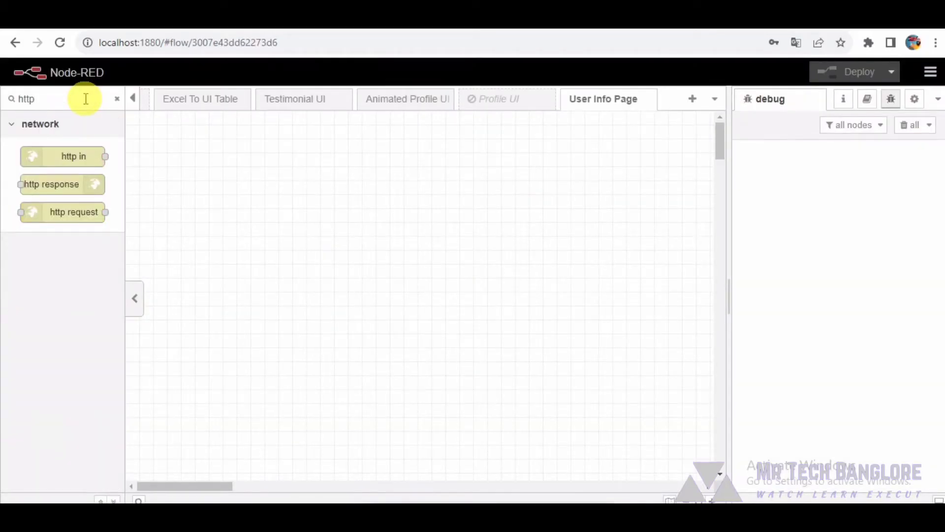
{"action": "left_click", "coordinate": [69, 156]}
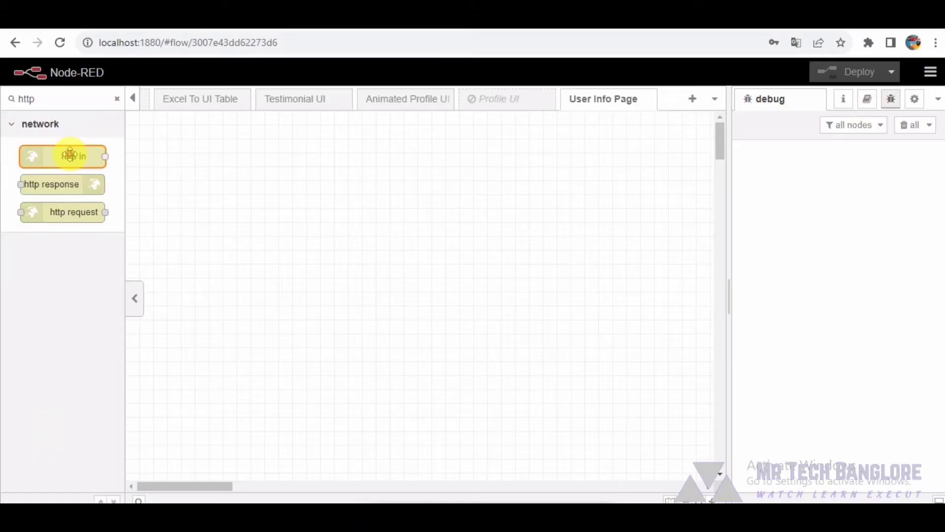
{"action": "left_click_drag", "start_coordinate": [69, 157], "coordinate": [272, 222]}
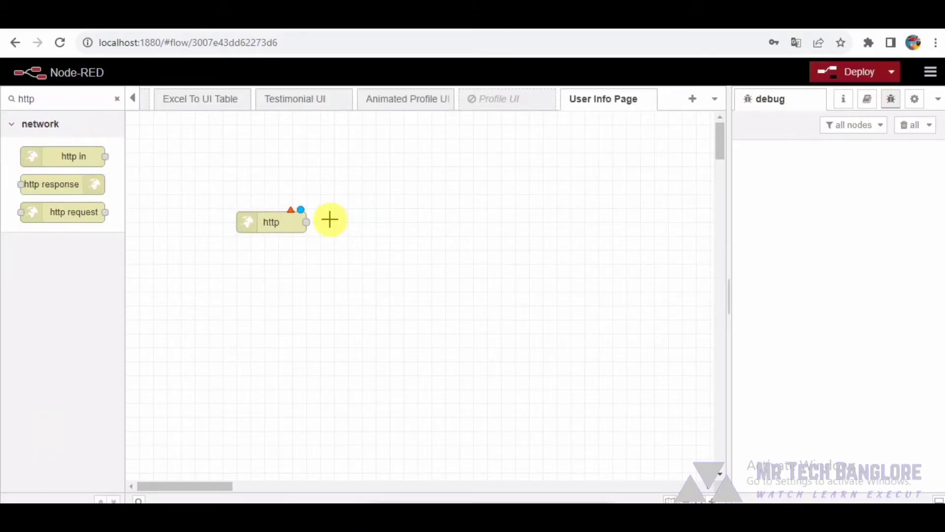
{"action": "left_click", "coordinate": [116, 99]}
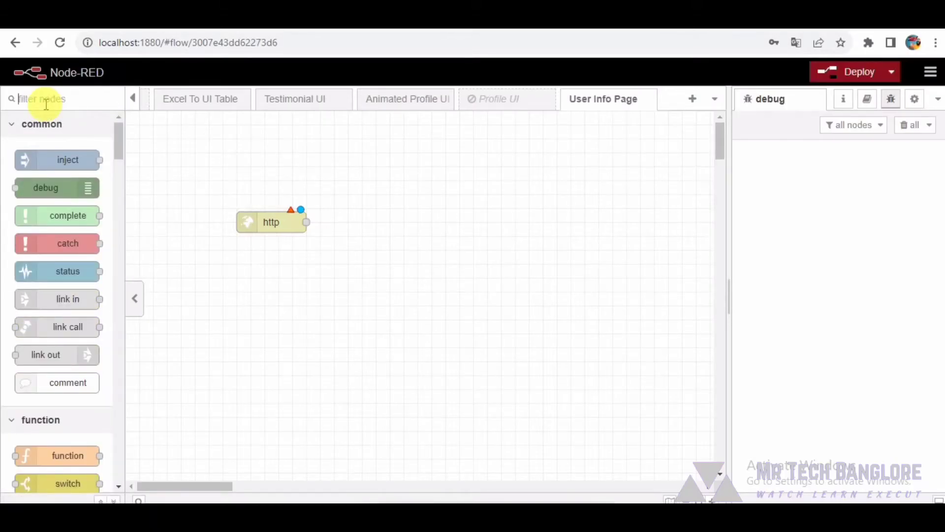
{"action": "scroll", "coordinate": [59, 222], "scroll_direction": "down", "scroll_amount": 3}
{"action": "left_click_drag", "start_coordinate": [67, 316], "coordinate": [364, 270]}
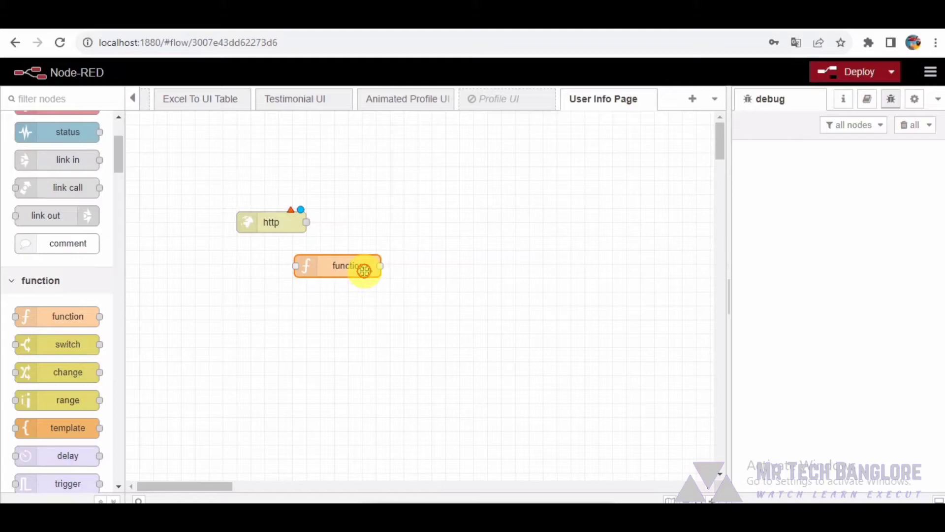
{"action": "mouse_move", "coordinate": [307, 224]}
{"action": "left_mouse_down"}
{"action": "mouse_move", "coordinate": [279, 225]}
{"action": "mouse_move", "coordinate": [294, 264]}
{"action": "left_mouse_up"}
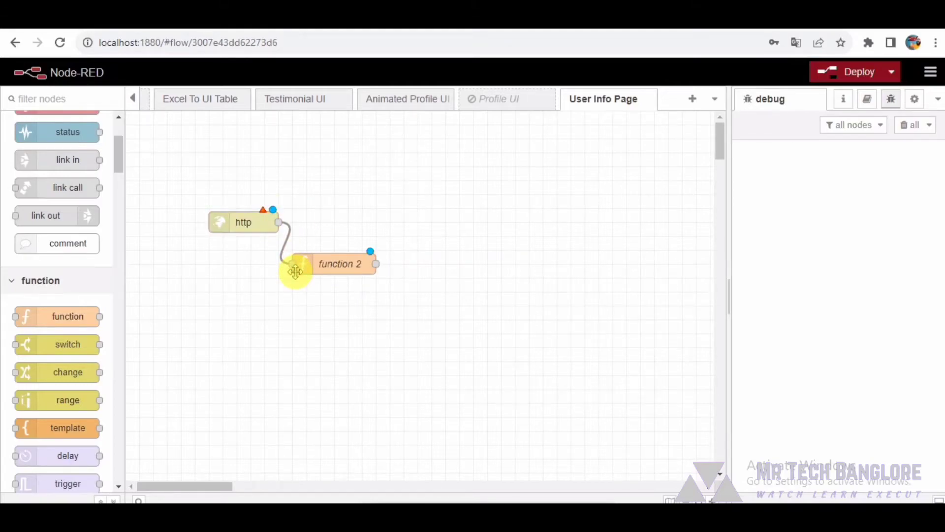
Set the http in node's URL to /userprofile, save it, and select function 2.
{"action": "double_click", "coordinate": [222, 223]}
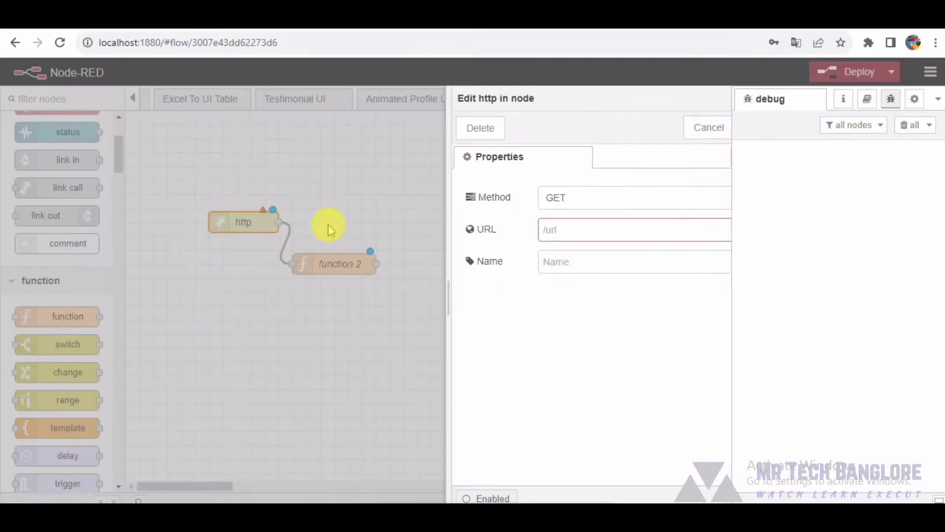
{"action": "left_click", "coordinate": [484, 230]}
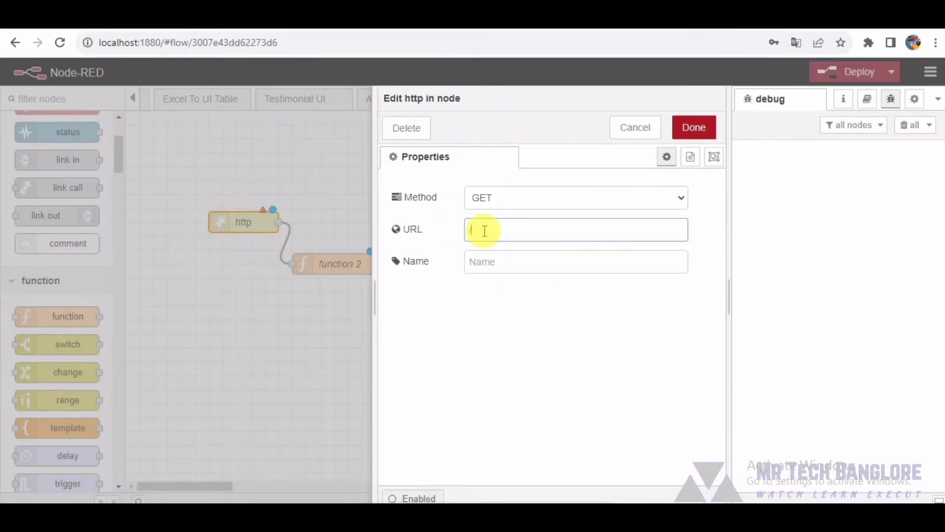
{"action": "type", "text": "/user"}
{"action": "type", "text": "profile"}
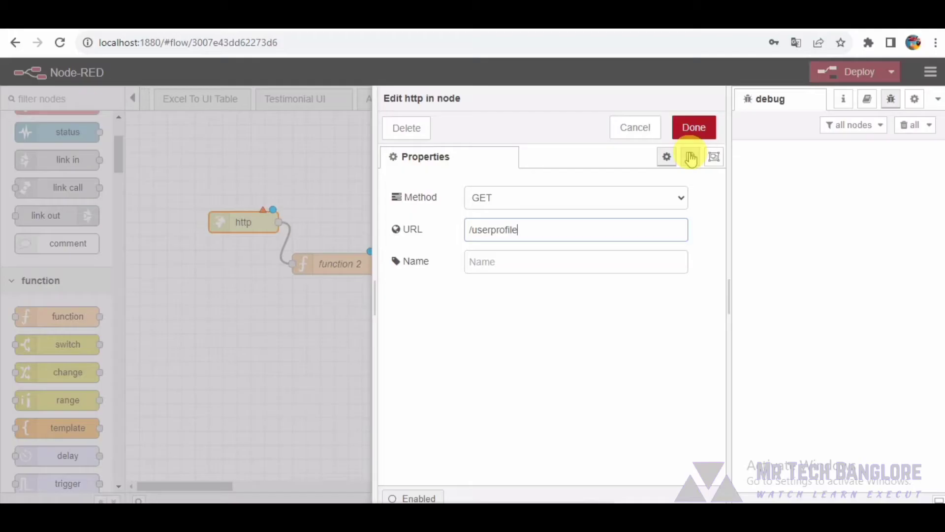
{"action": "left_click", "coordinate": [694, 127]}
{"action": "left_click", "coordinate": [358, 260]}
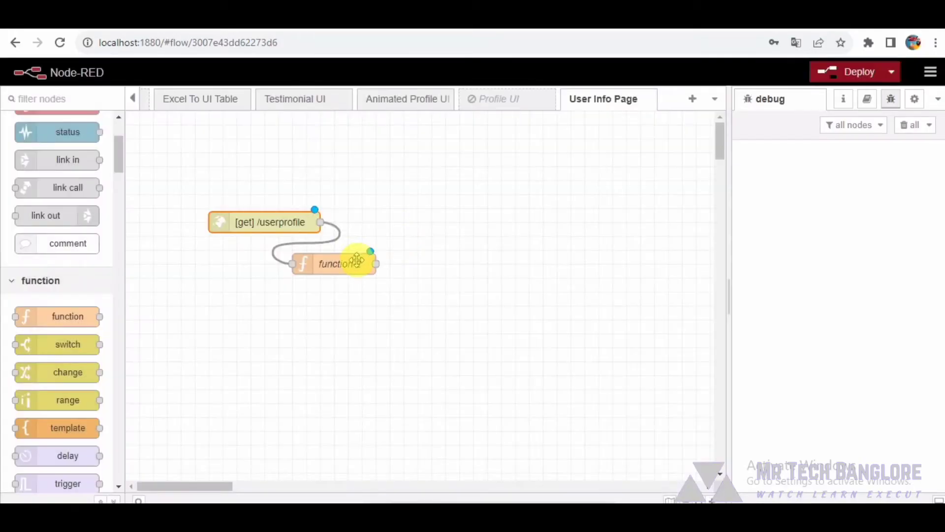
Replace function 2's existing On Message code with the pasted three-user profile array.
{"action": "double_click", "coordinate": [358, 261]}
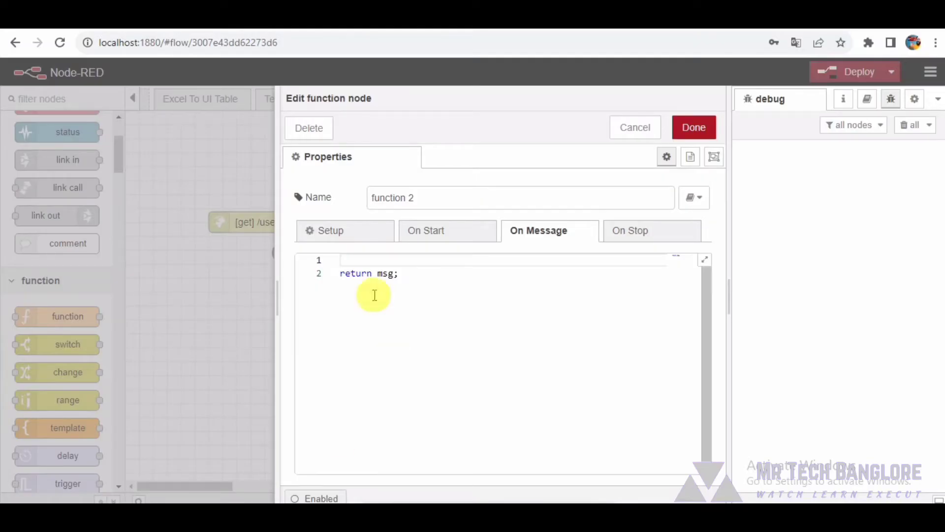
{"action": "left_click", "coordinate": [360, 260]}
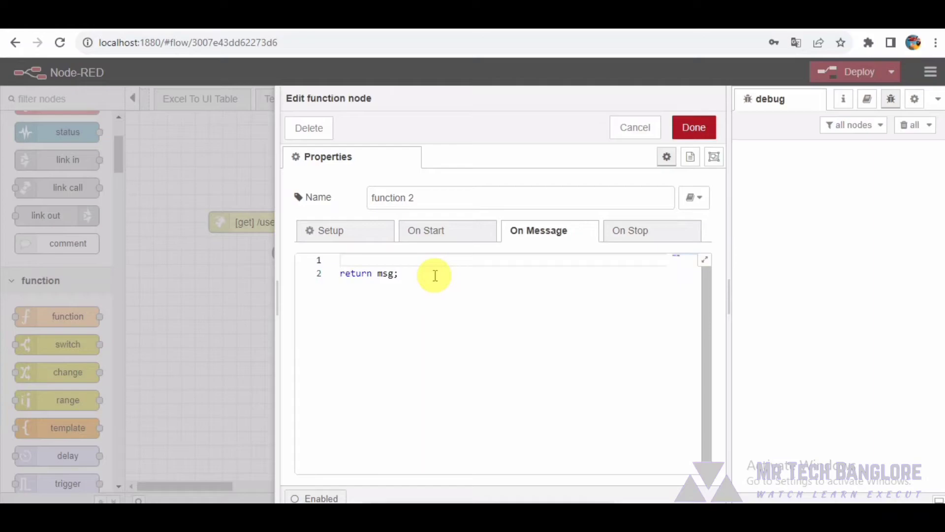
{"action": "left_click_drag", "start_coordinate": [432, 275], "coordinate": [339, 260]}
{"action": "key", "text": "ctrl+v"}
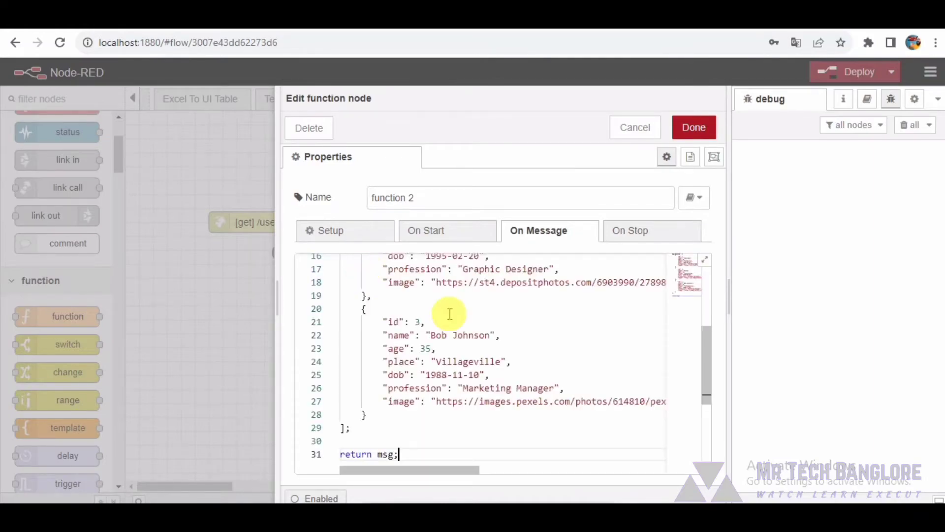
{"action": "scroll", "coordinate": [450, 318], "scroll_direction": "up", "scroll_amount": 5}
{"action": "scroll", "coordinate": [451, 318], "scroll_direction": "up", "scroll_amount": 5}
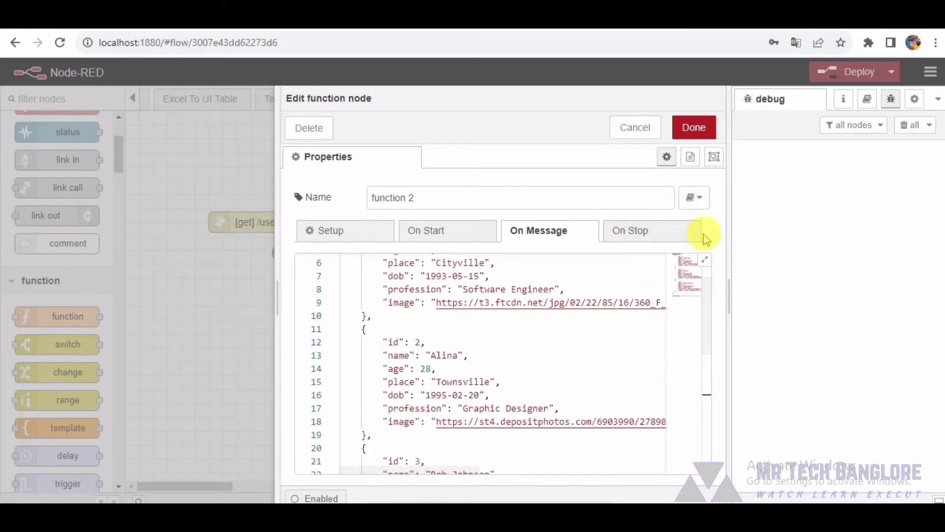
{"action": "left_click", "coordinate": [704, 260]}
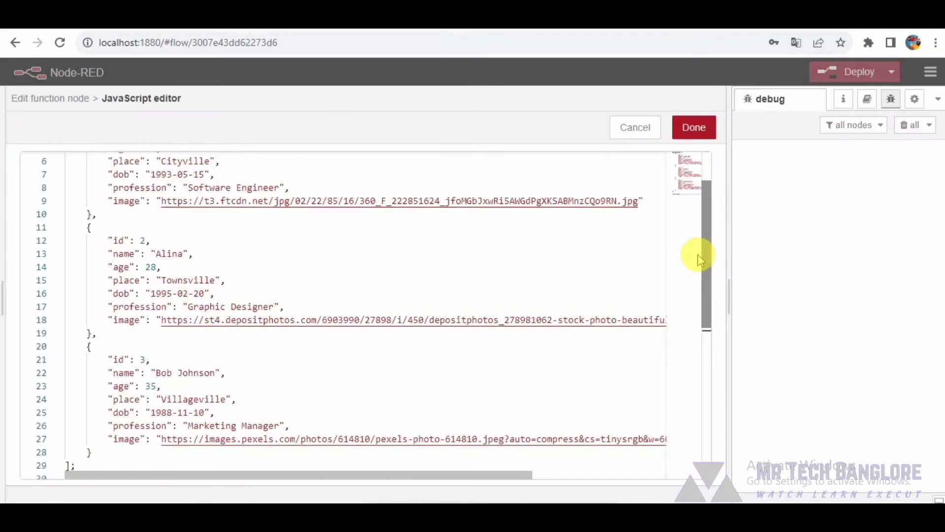
{"action": "scroll", "coordinate": [484, 269], "scroll_direction": "up", "scroll_amount": 3}
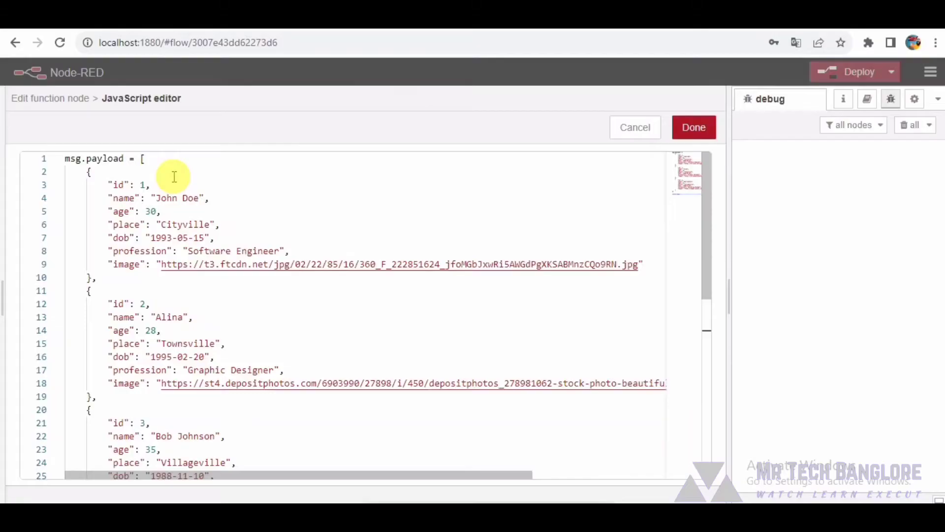
{"action": "scroll", "coordinate": [174, 176], "scroll_direction": "down", "scroll_amount": 1}
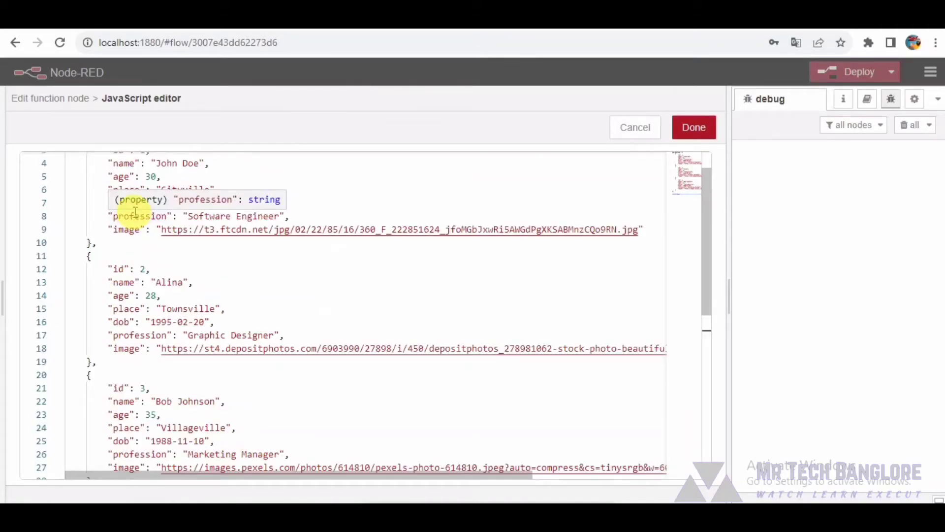
{"action": "scroll", "coordinate": [135, 213], "scroll_direction": "down", "scroll_amount": 3}
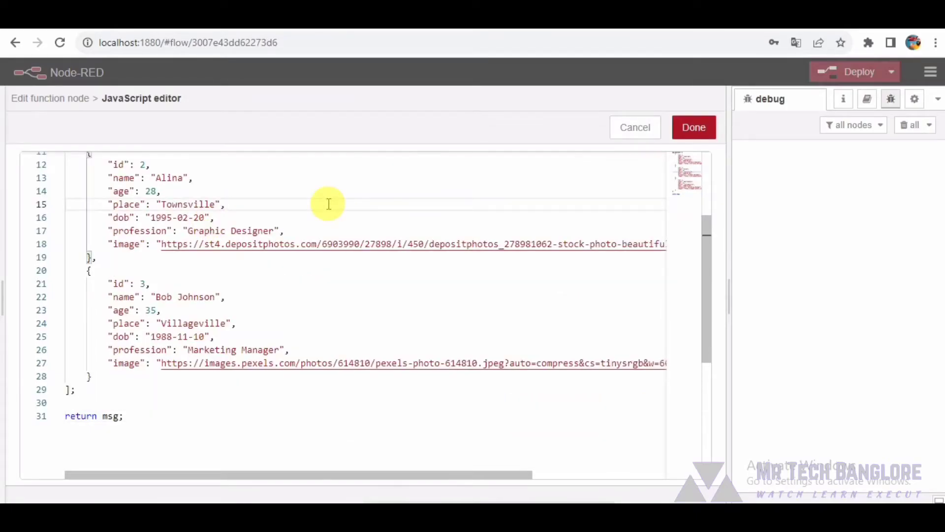
{"action": "scroll", "coordinate": [328, 204], "scroll_direction": "up", "scroll_amount": 2}
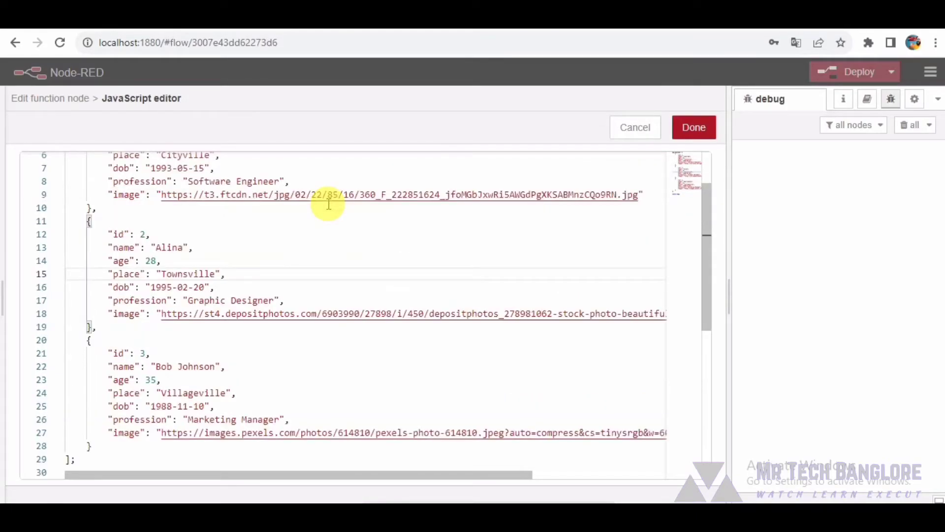
{"action": "scroll", "coordinate": [328, 204], "scroll_direction": "up", "scroll_amount": 1}
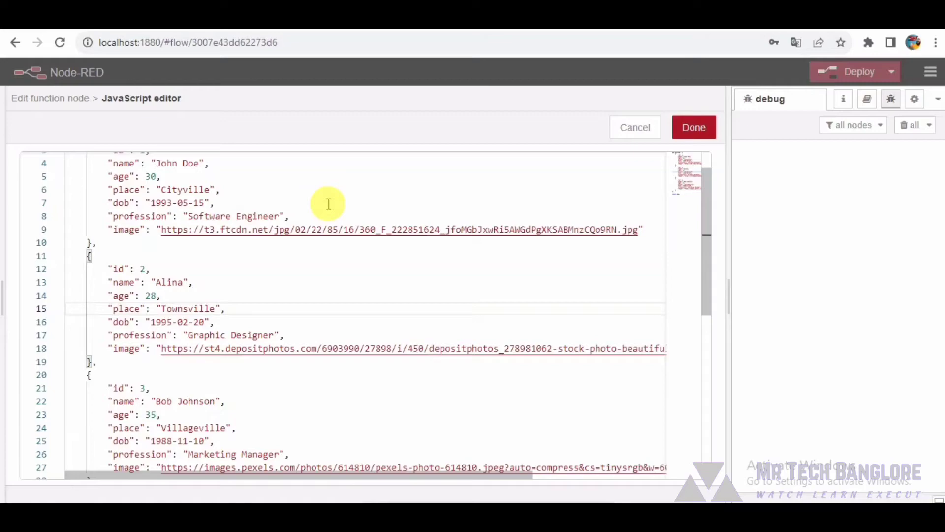
{"action": "scroll", "coordinate": [329, 204], "scroll_direction": "up", "scroll_amount": 1}
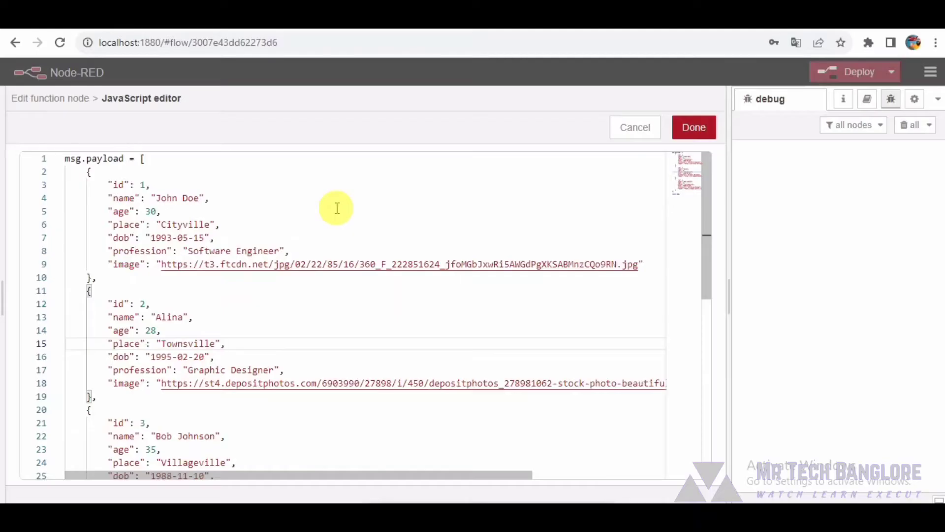
{"action": "scroll", "coordinate": [255, 202], "scroll_direction": "down", "scroll_amount": 1}
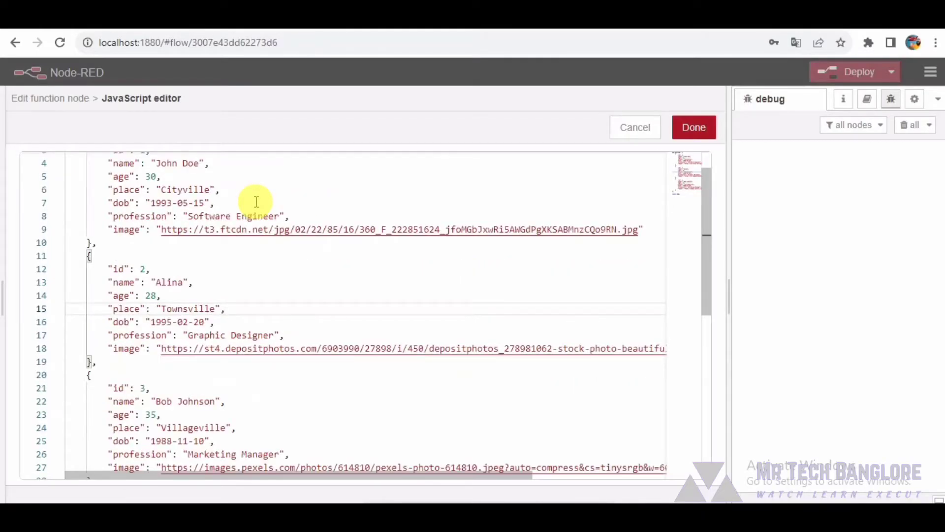
{"action": "scroll", "coordinate": [256, 202], "scroll_direction": "down", "scroll_amount": 2}
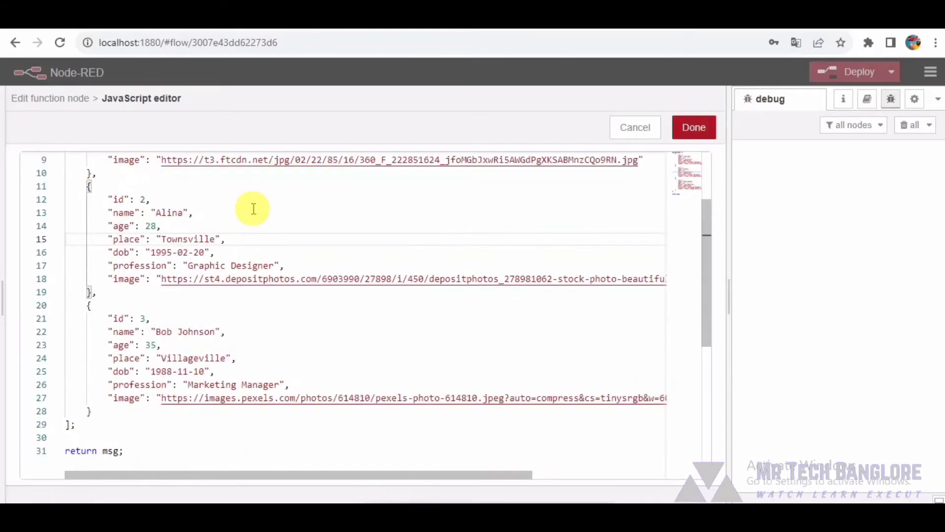
{"action": "scroll", "coordinate": [270, 237], "scroll_direction": "down", "scroll_amount": 2}
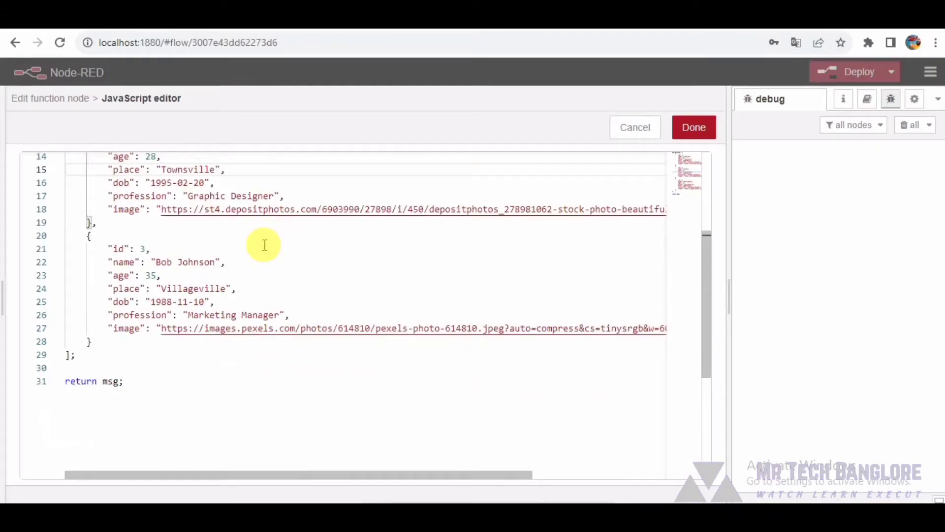
{"action": "scroll", "coordinate": [269, 251], "scroll_direction": "down", "scroll_amount": 1}
{"action": "scroll", "coordinate": [276, 273], "scroll_direction": "up", "scroll_amount": 1}
{"action": "scroll", "coordinate": [276, 273], "scroll_direction": "up", "scroll_amount": 1}
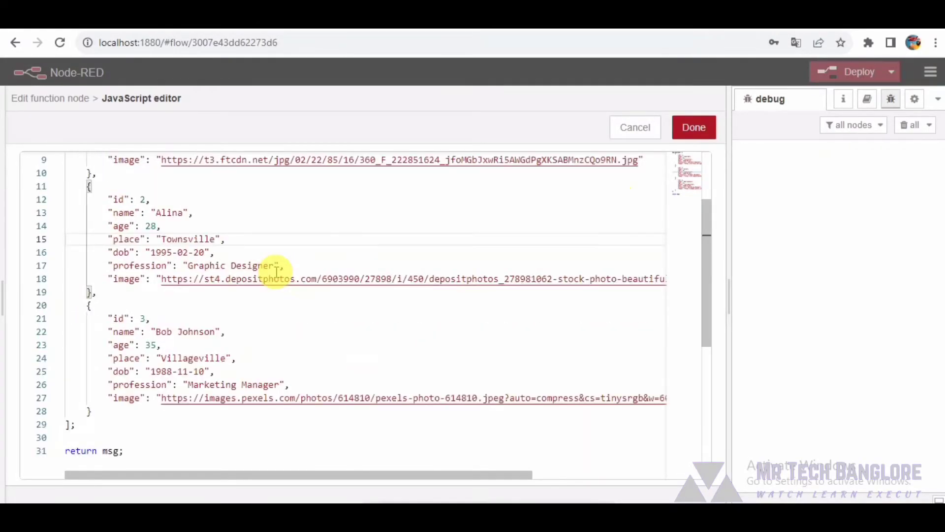
{"action": "left_click", "coordinate": [694, 127]}
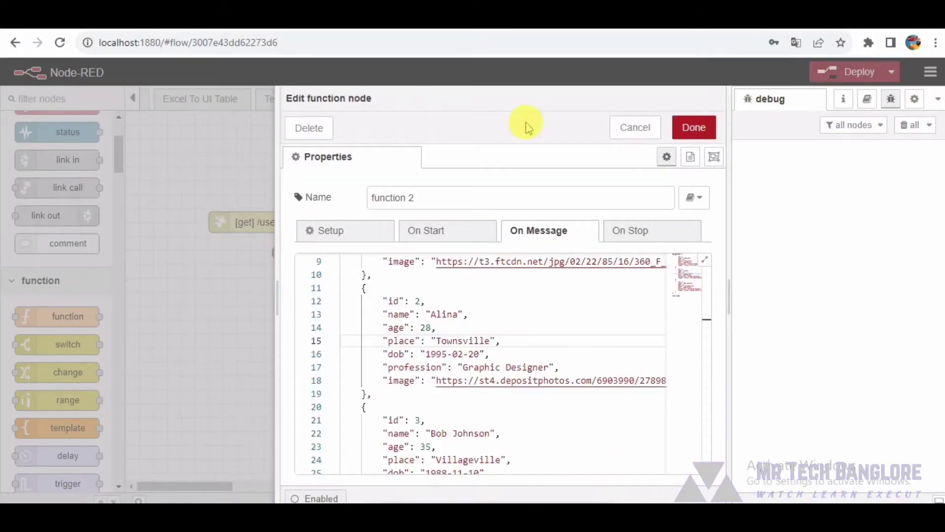
Check Alina's id, place and image fields, then save and close function 2.
{"action": "left_click", "coordinate": [389, 301]}
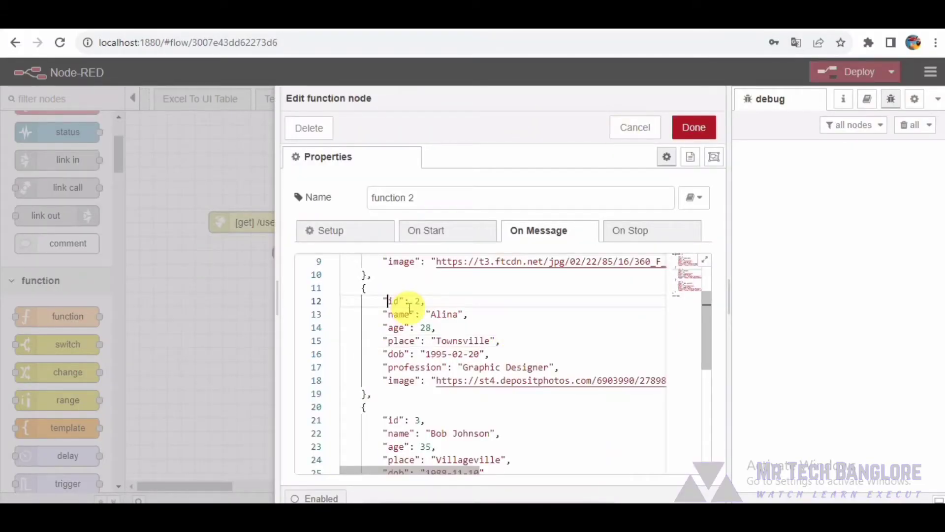
{"action": "left_click", "coordinate": [402, 340]}
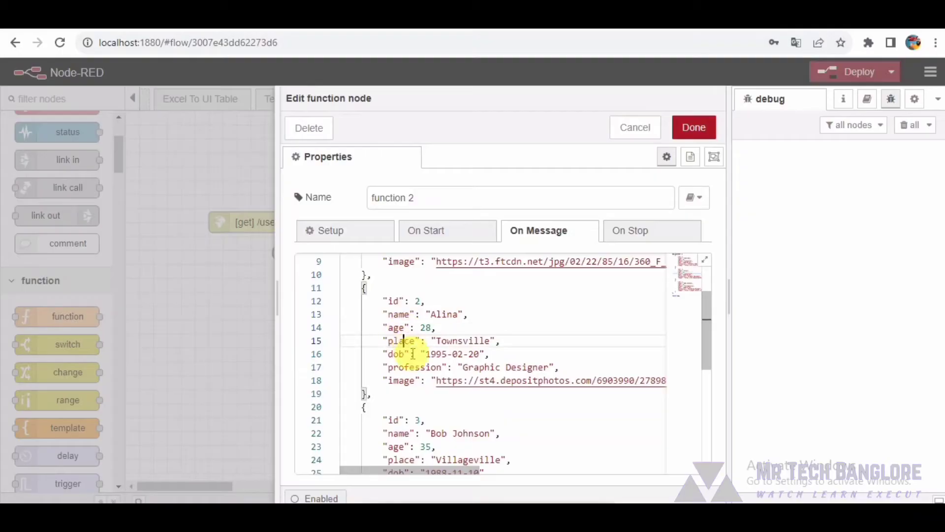
{"action": "double_click", "coordinate": [402, 380]}
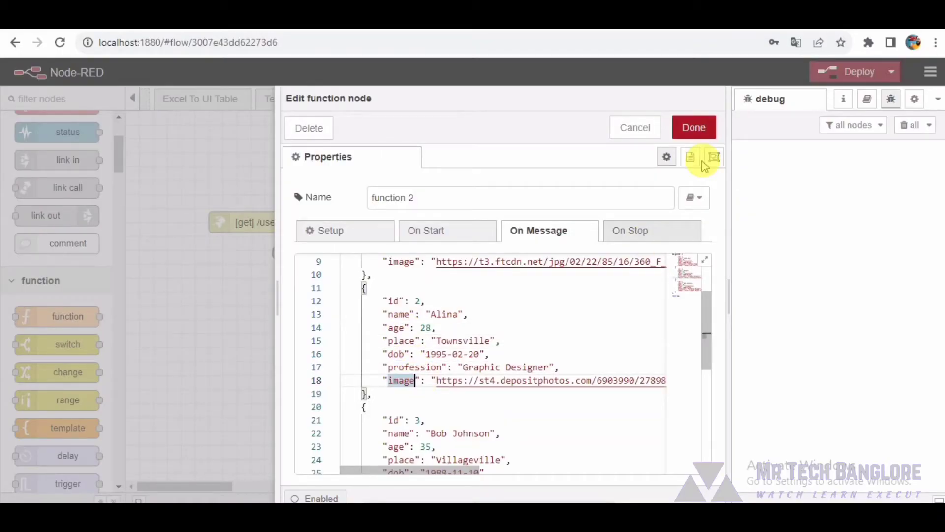
{"action": "left_click", "coordinate": [694, 127]}
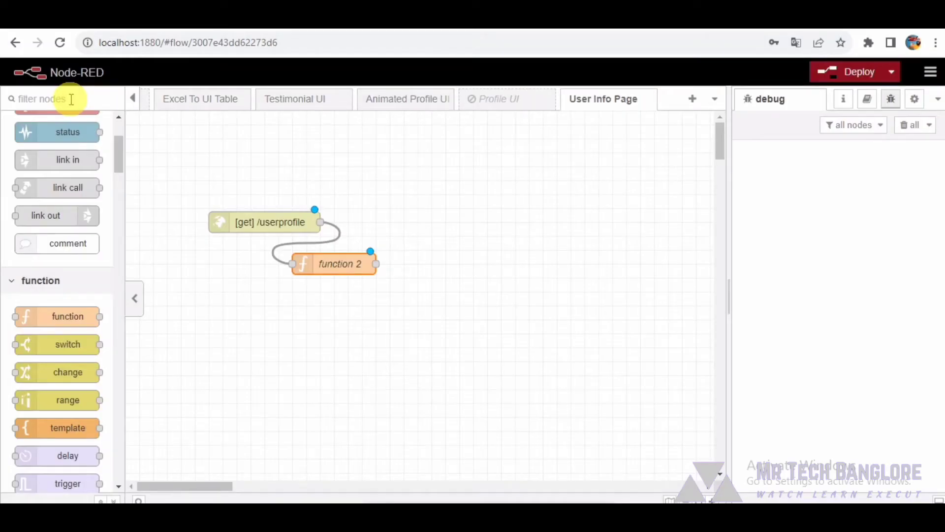
Place a template node from the 'tem' palette search below function 2 and connect them.
{"action": "left_click", "coordinate": [70, 98]}
{"action": "type", "text": "tem"}
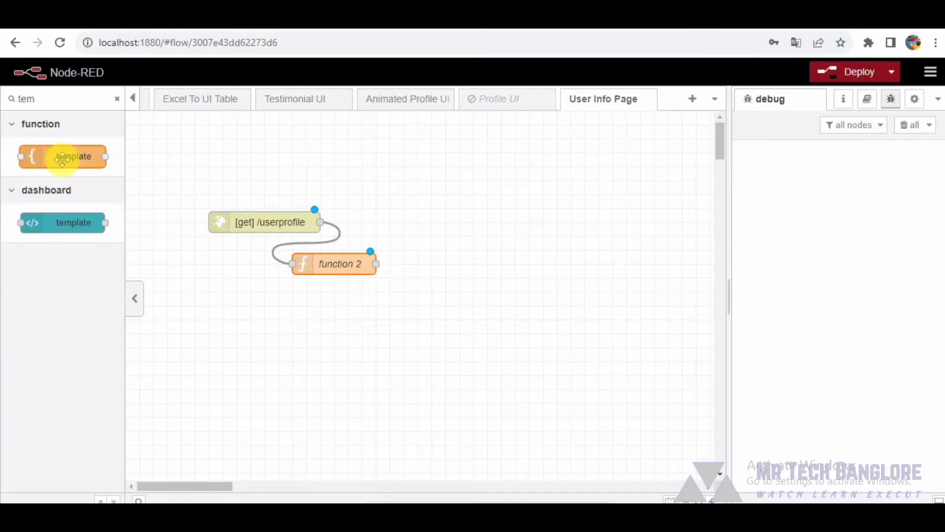
{"action": "left_click_drag", "start_coordinate": [72, 156], "coordinate": [429, 310]}
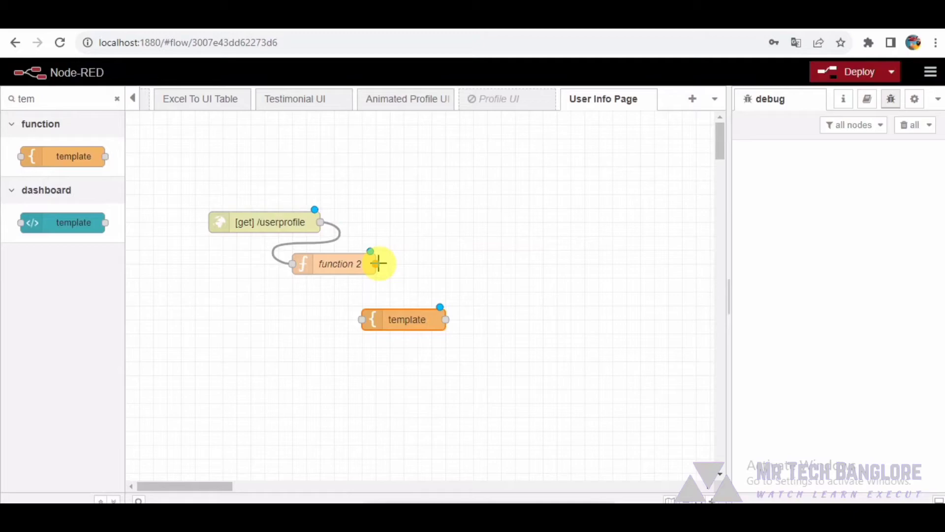
{"action": "left_click_drag", "start_coordinate": [371, 264], "coordinate": [363, 319]}
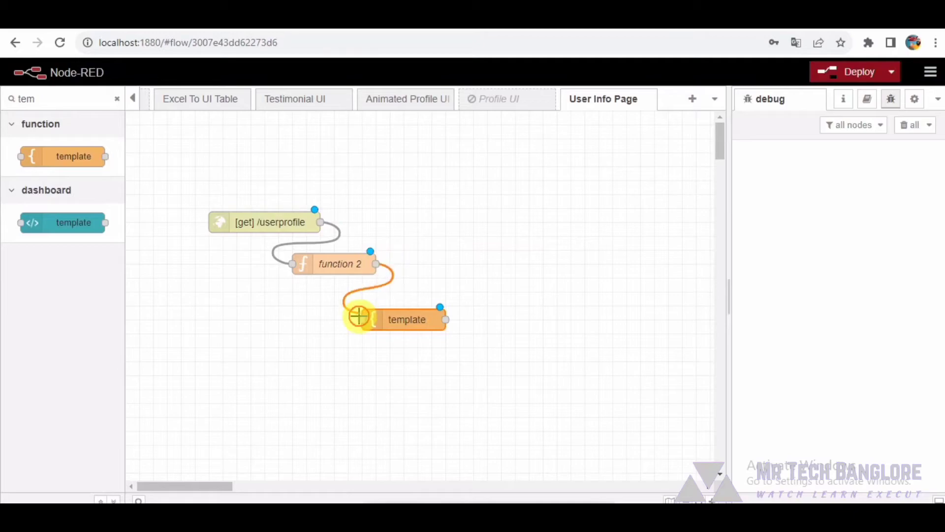
Remove all of the template node's default text so its editor is blank.
{"action": "double_click", "coordinate": [404, 325]}
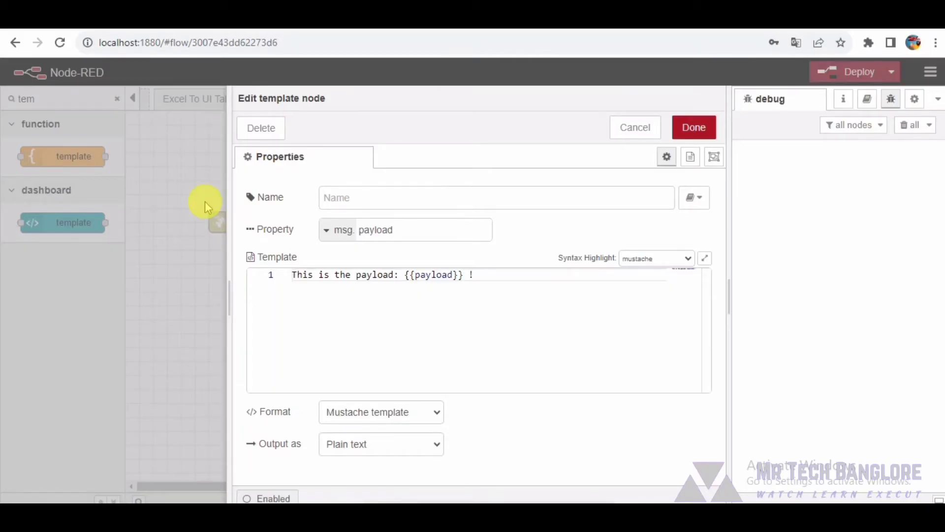
{"action": "triple_click", "coordinate": [339, 296]}
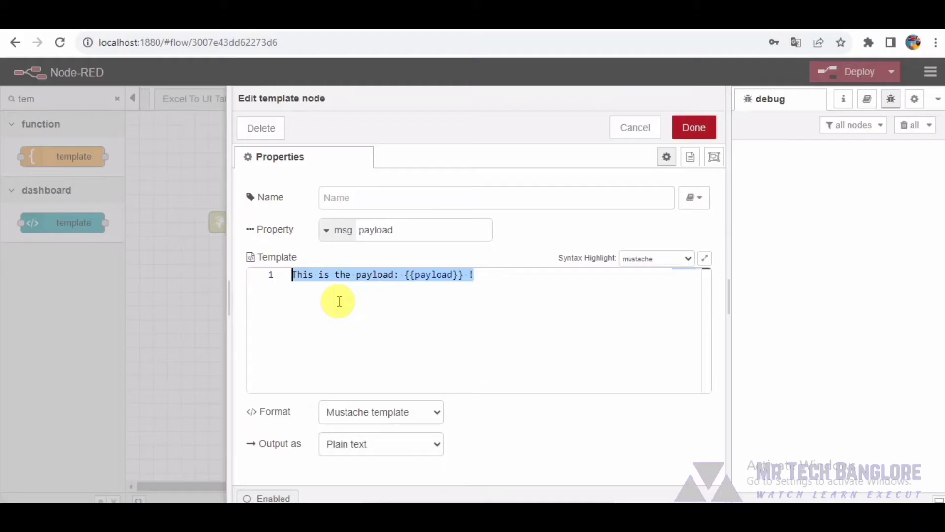
{"action": "key", "text": "ctrl+v"}
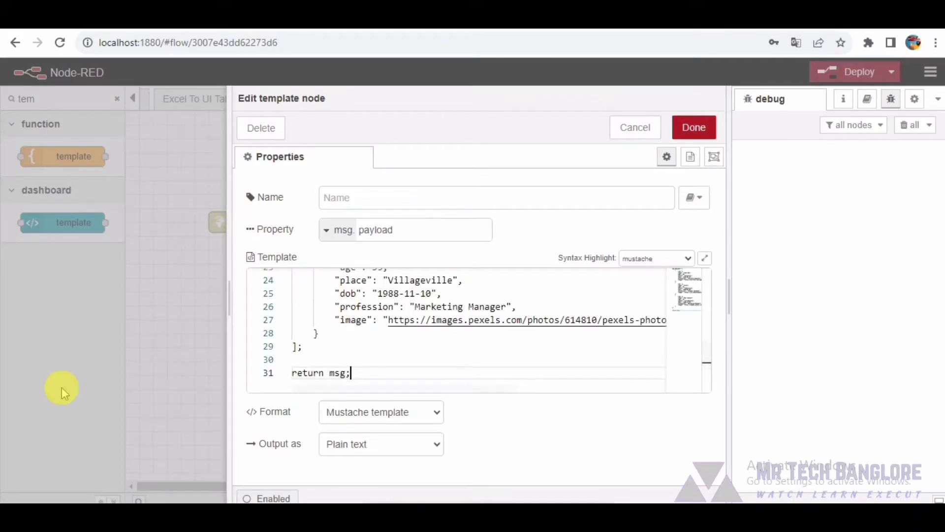
{"action": "scroll", "coordinate": [450, 344], "scroll_direction": "up", "scroll_amount": 4}
{"action": "scroll", "coordinate": [451, 343], "scroll_direction": "up", "scroll_amount": 3}
{"action": "key", "text": "ctrl+a"}
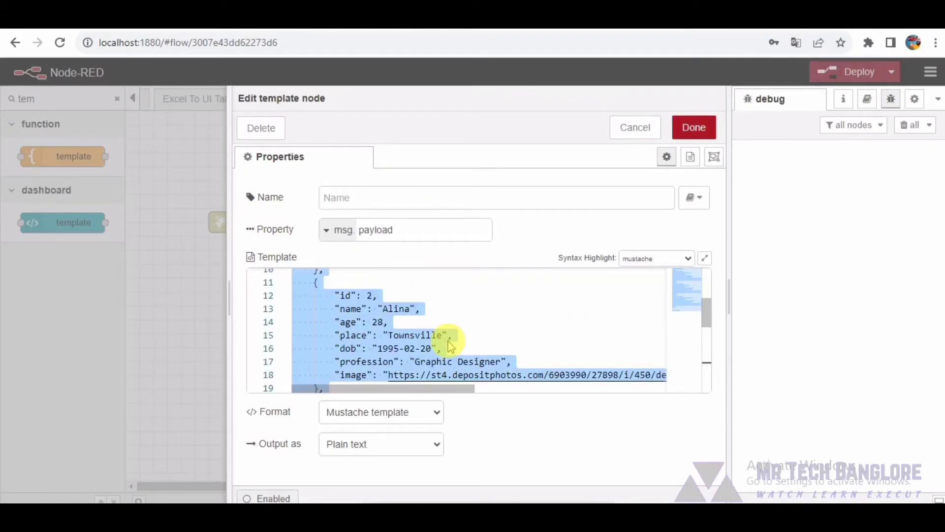
{"action": "key", "text": "Delete"}
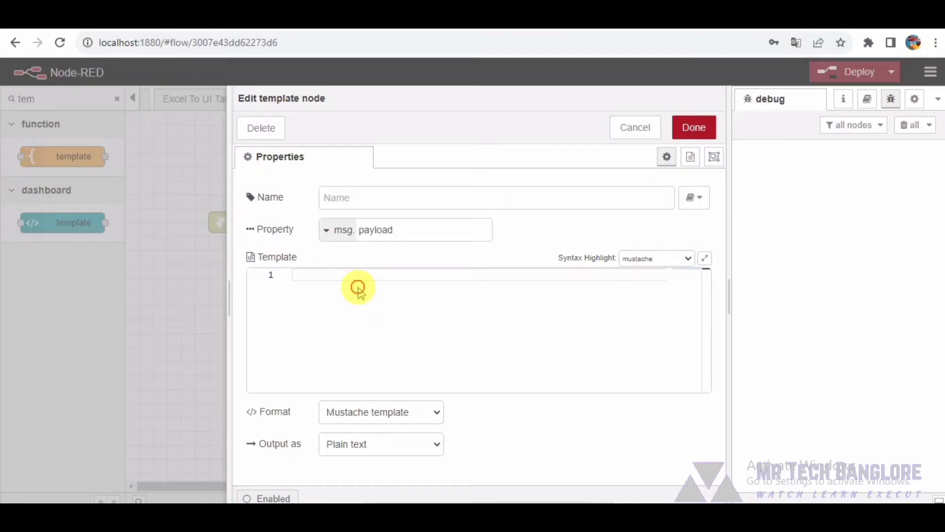
{"action": "left_click", "coordinate": [304, 275]}
Paste the HTML head boilerplate with doctype, charset and viewport meta tags.
{"action": "key", "text": "ctrl+v"}
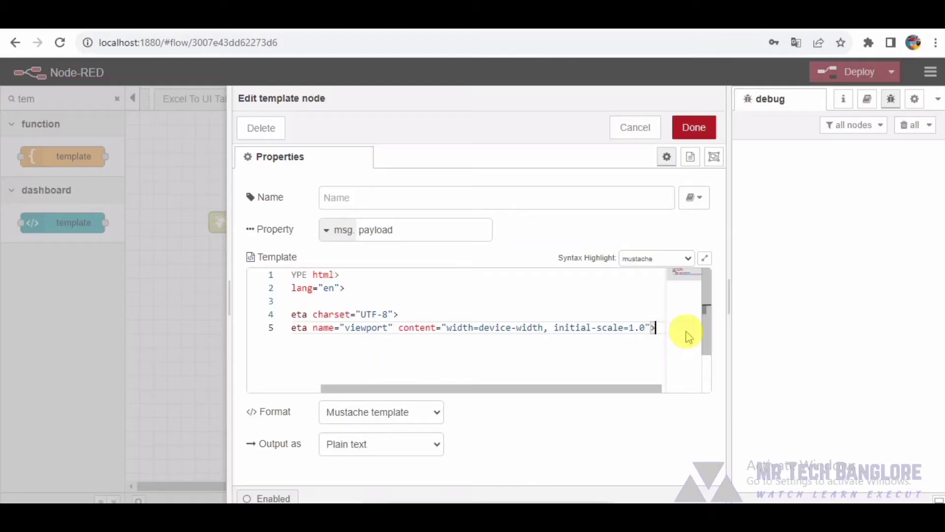
{"action": "key", "text": "Return"}
{"action": "key", "text": "Return"}
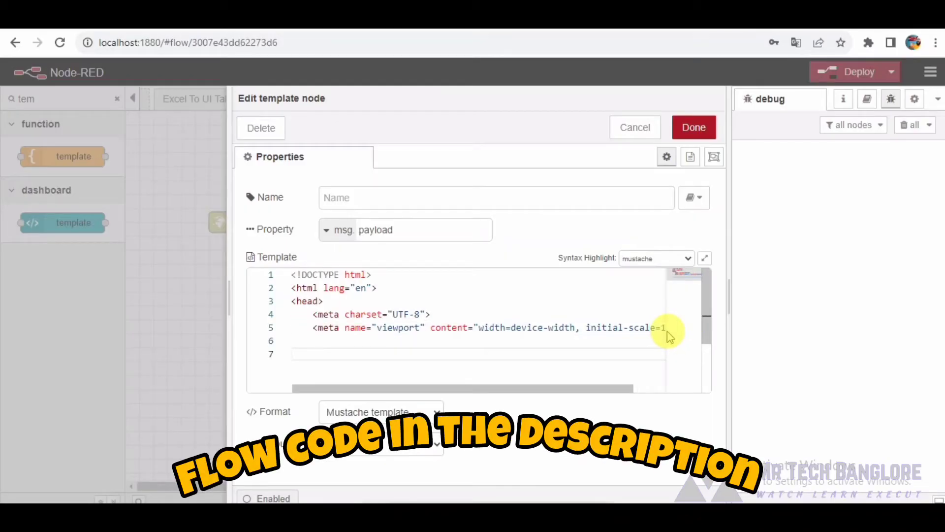
{"action": "type", "text": "</body> </html>"}
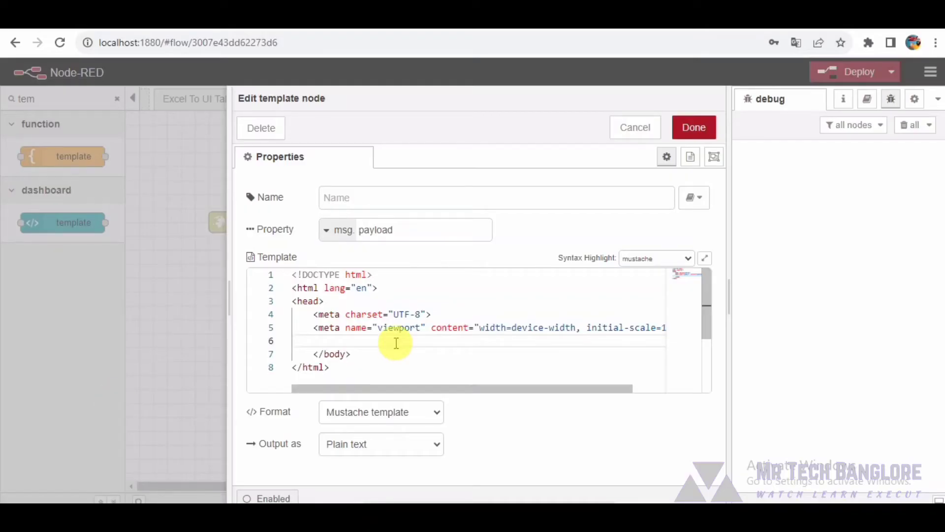
{"action": "type", "text": "</head>"}
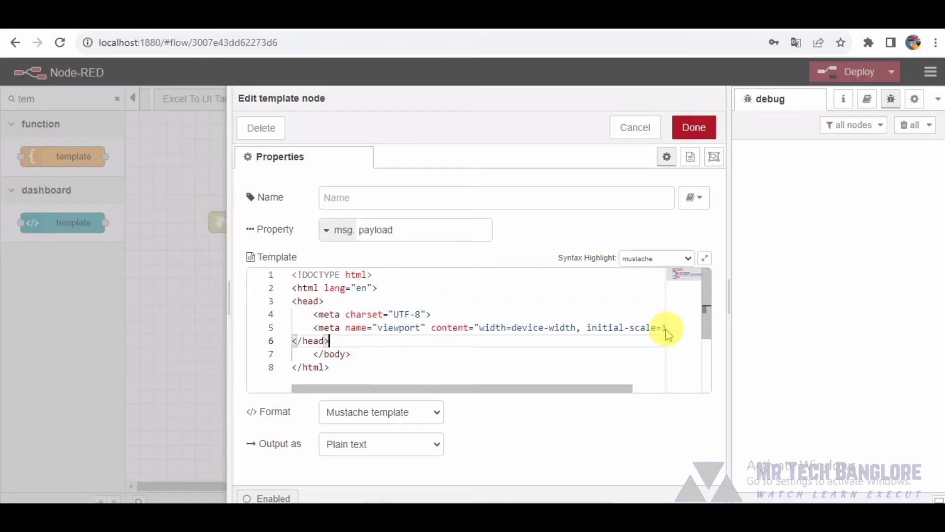
{"action": "left_click", "coordinate": [373, 360]}
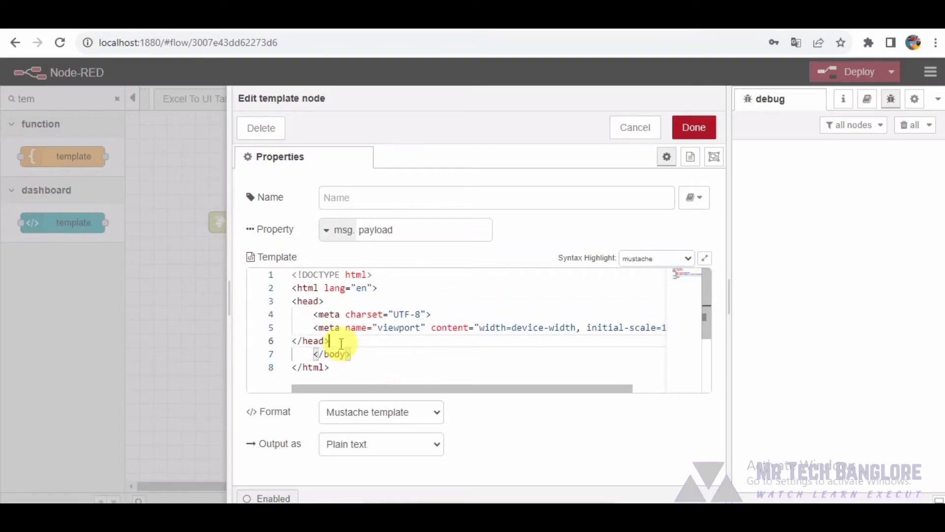
Add an indented <body> element after </head>, with blank lines inside it.
{"action": "left_click", "coordinate": [340, 341]}
{"action": "key", "text": "Return"}
{"action": "type", "text": "<"}
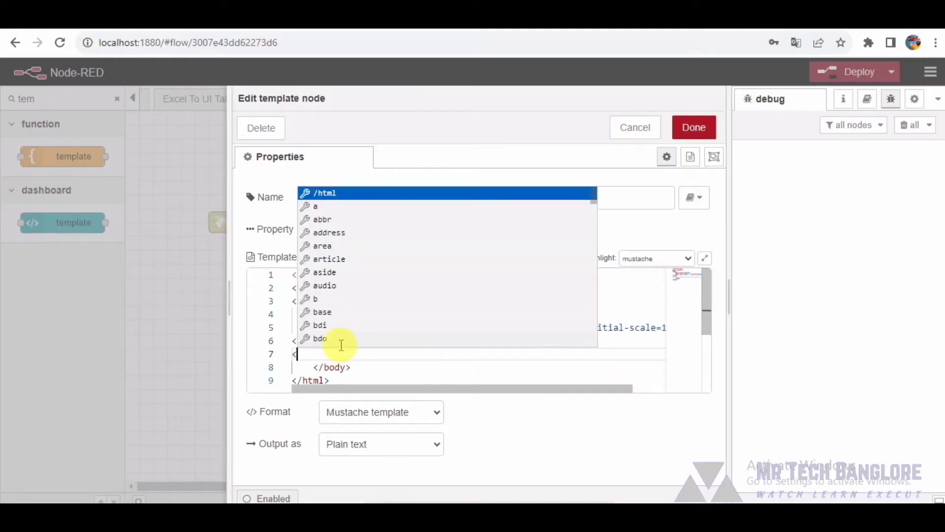
{"action": "type", "text": "bod"}
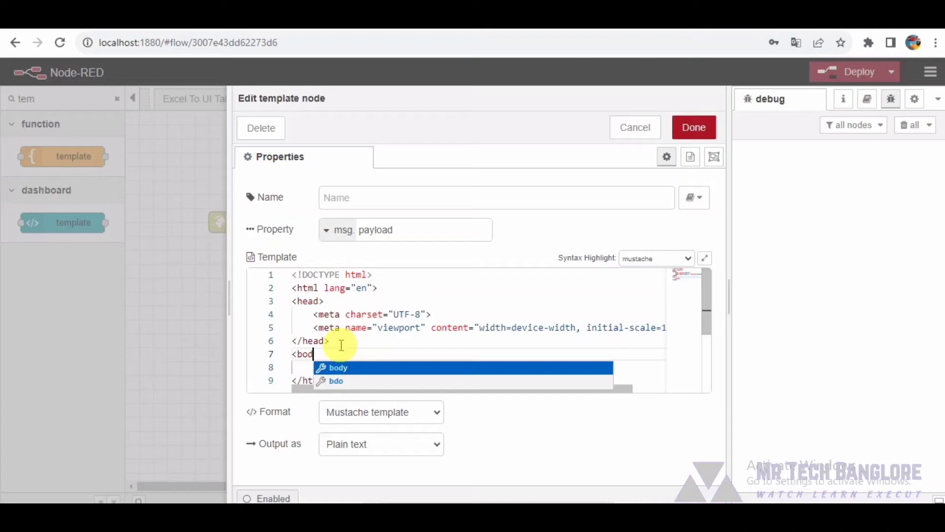
{"action": "key", "text": "Tab"}
{"action": "type", "text": ">"}
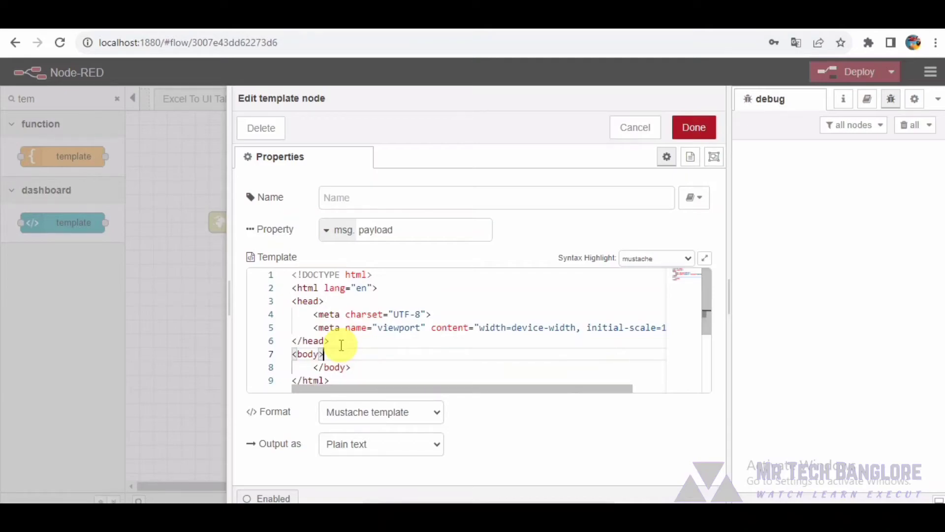
{"action": "key", "text": "Left"}
{"action": "key", "text": "Left"}
{"action": "key", "text": "Left"}
{"action": "key", "text": "Left"}
{"action": "key", "text": "Left"}
{"action": "key", "text": "Tab"}
{"action": "key", "text": "Right"}
{"action": "key", "text": "Right"}
{"action": "key", "text": "Right"}
{"action": "key", "text": "Right"}
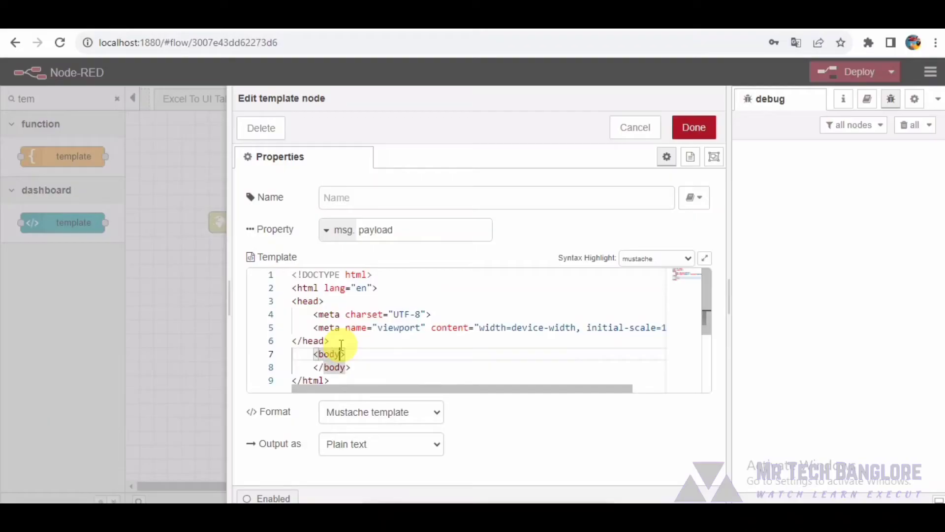
{"action": "key", "text": "Right"}
{"action": "key", "text": "Right"}
{"action": "key", "text": "Return"}
{"action": "key", "text": "Return"}
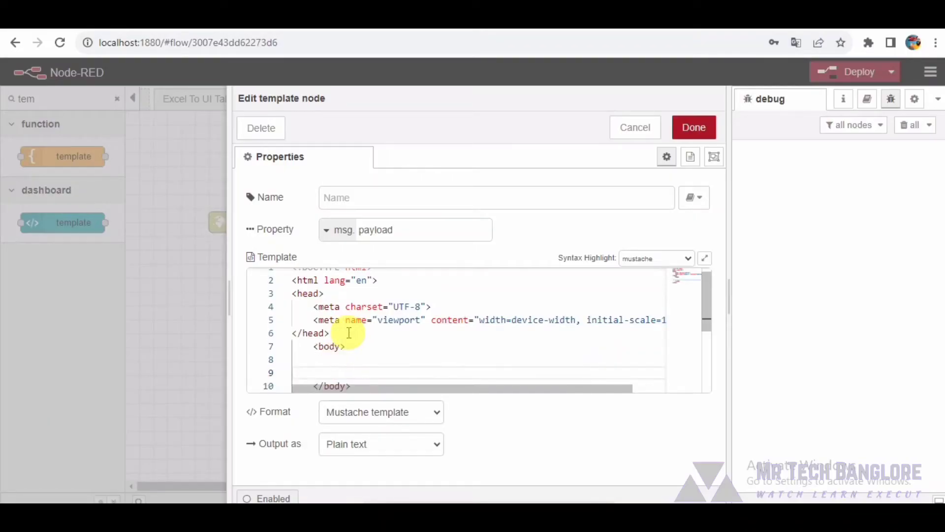
Add a profile-container div inside the body, using the expanded template editor.
{"action": "left_click", "coordinate": [704, 258]}
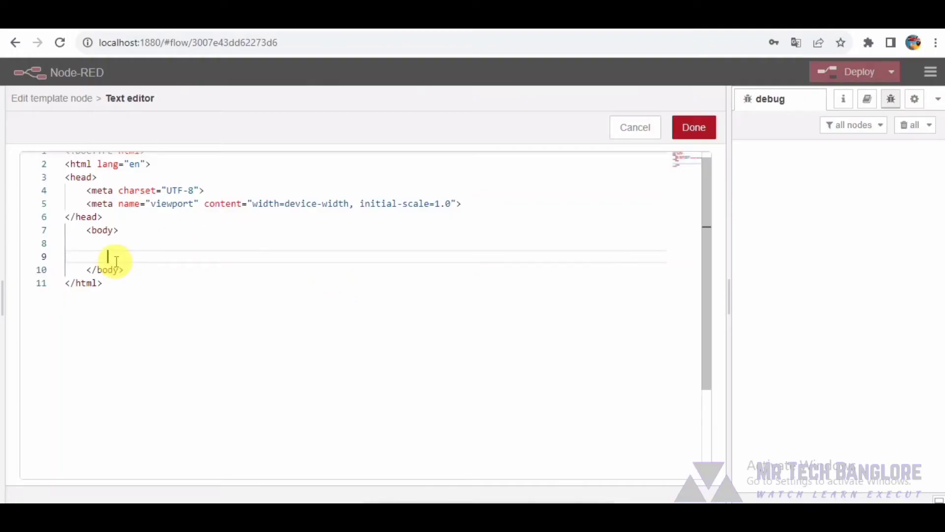
{"action": "key", "text": "Return"}
{"action": "key", "text": "Up"}
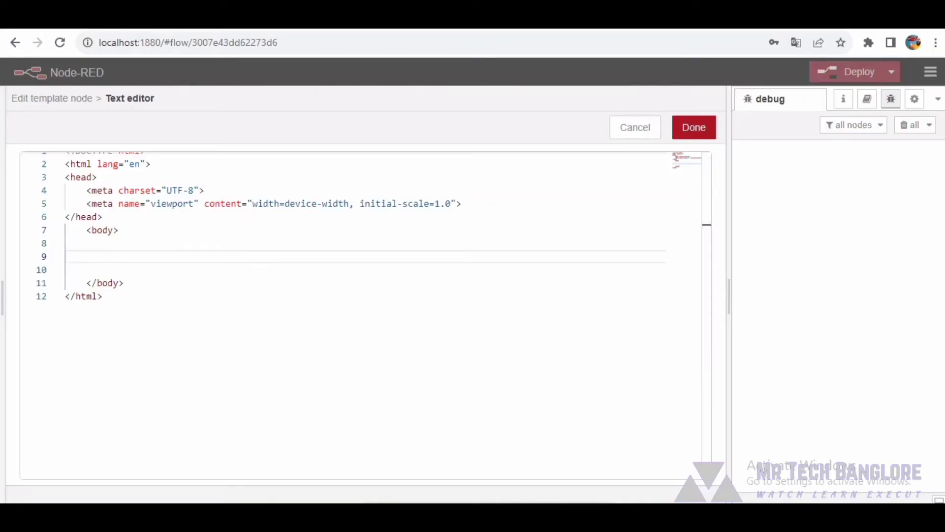
{"action": "type", "text": "<div"}
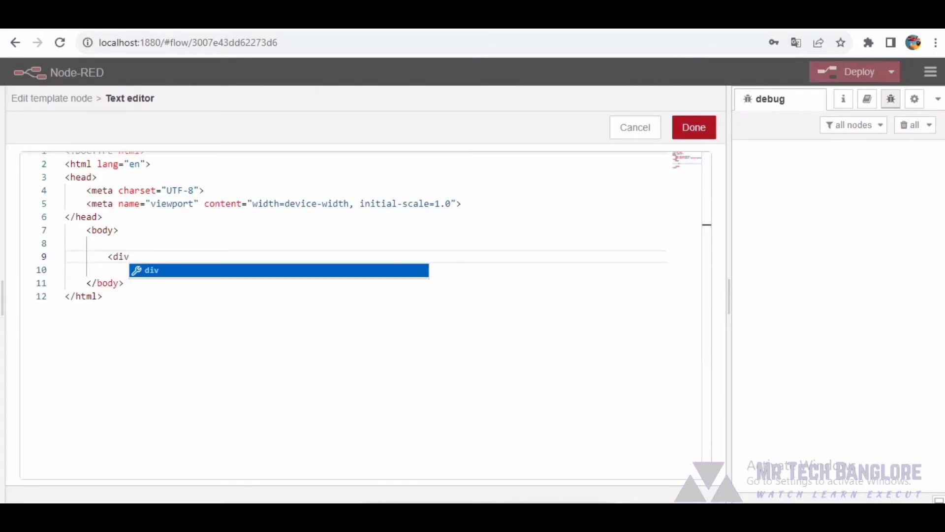
{"action": "type", "text": " c"}
{"action": "key", "text": "Return"}
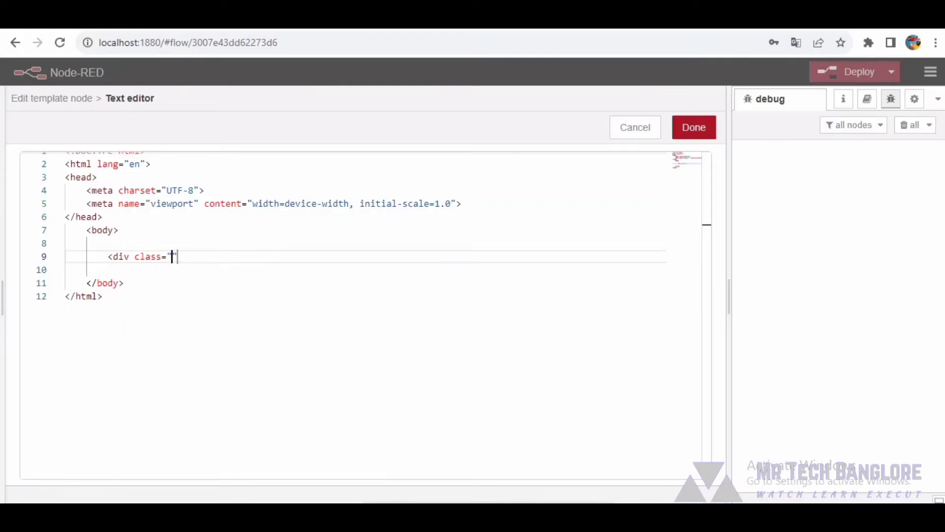
{"action": "type", "text": "pr"}
{"action": "type", "text": "ofile"}
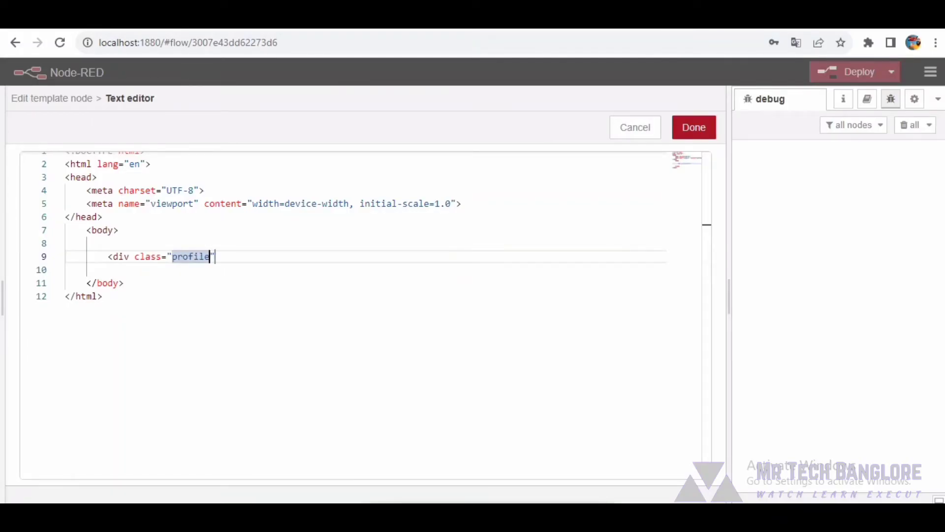
{"action": "type", "text": "-co"}
{"action": "type", "text": "ntai"}
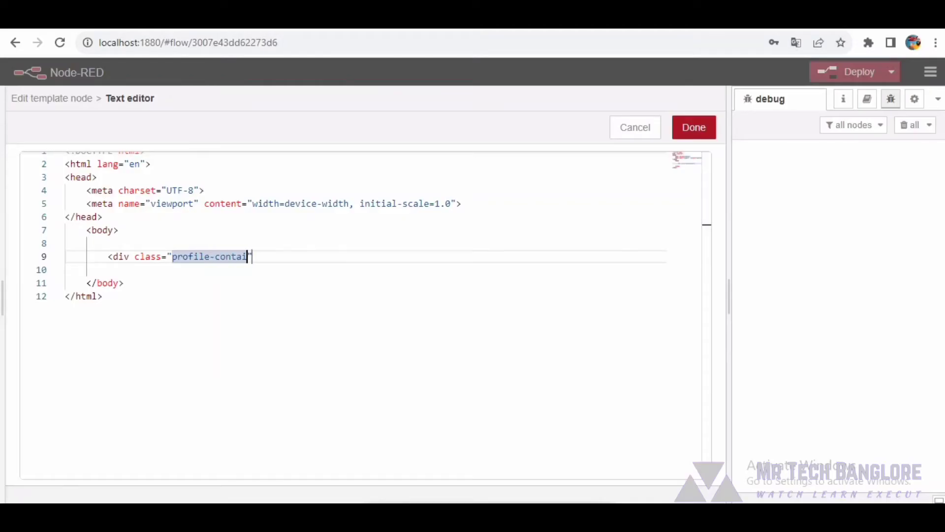
{"action": "type", "text": "ner"}
{"action": "key", "text": "End"}
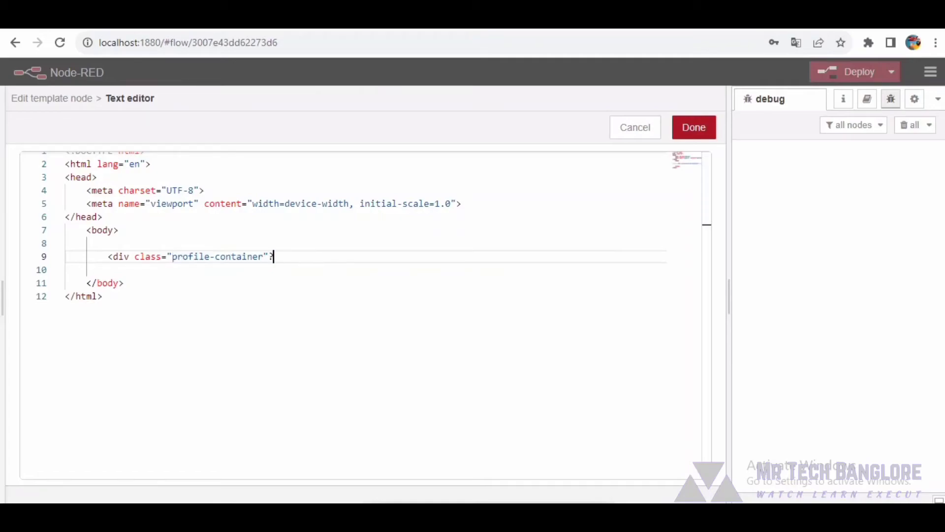
{"action": "type", "text": ">"}
{"action": "key", "text": "Return"}
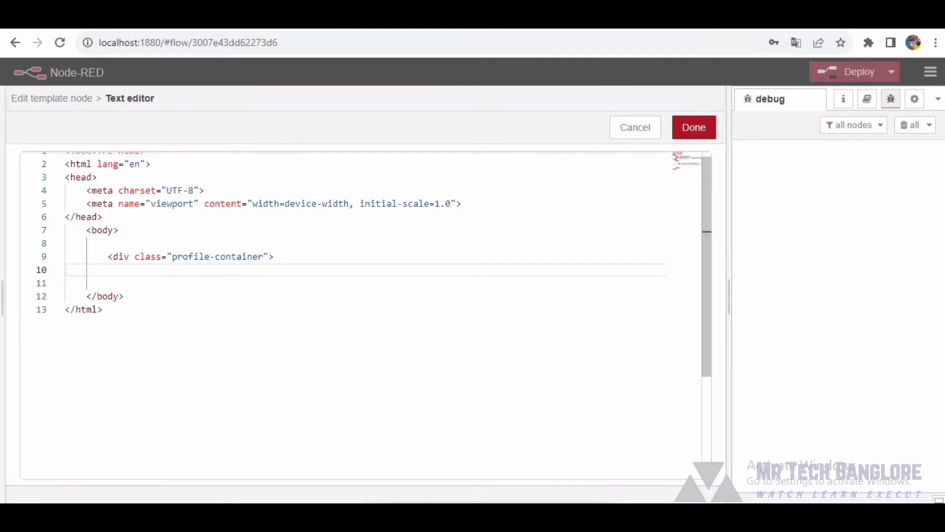
{"action": "key", "text": "BackSpace"}
{"action": "key", "text": "BackSpace"}
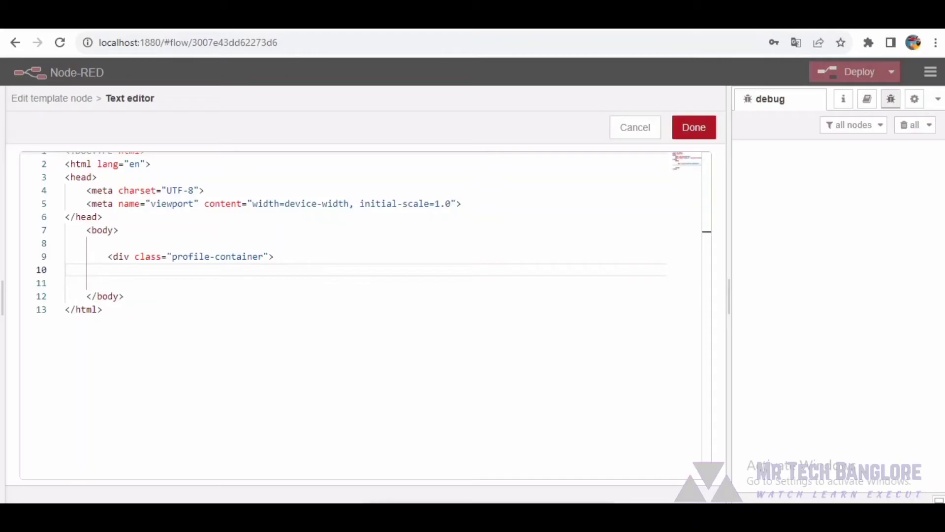
{"action": "key", "text": "Return"}
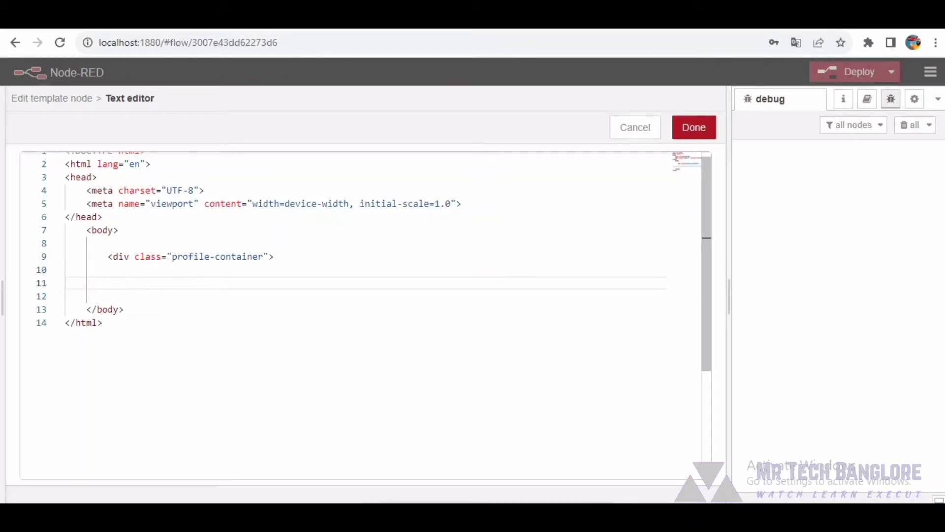
{"action": "type", "text": "</div>"}
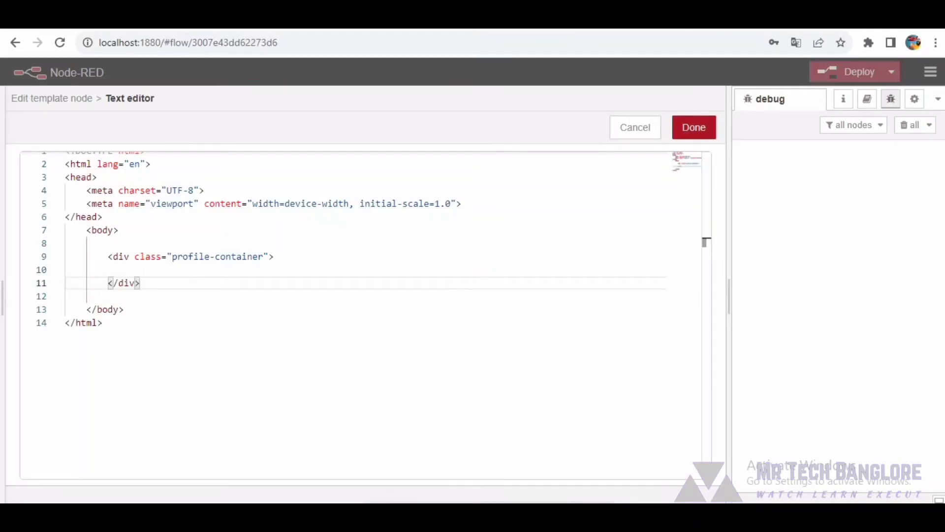
{"action": "key", "text": "Up"}
{"action": "key", "text": "Tab"}
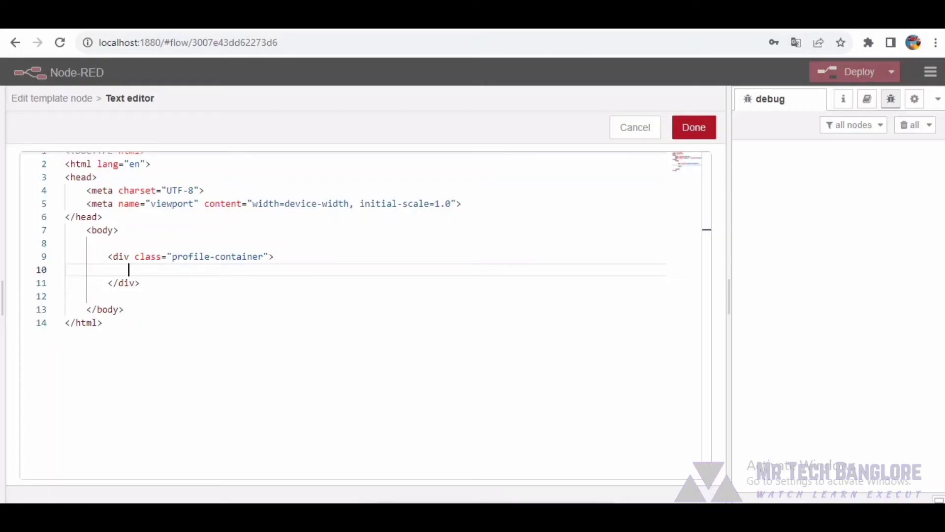
{"action": "type", "text": "<h"}
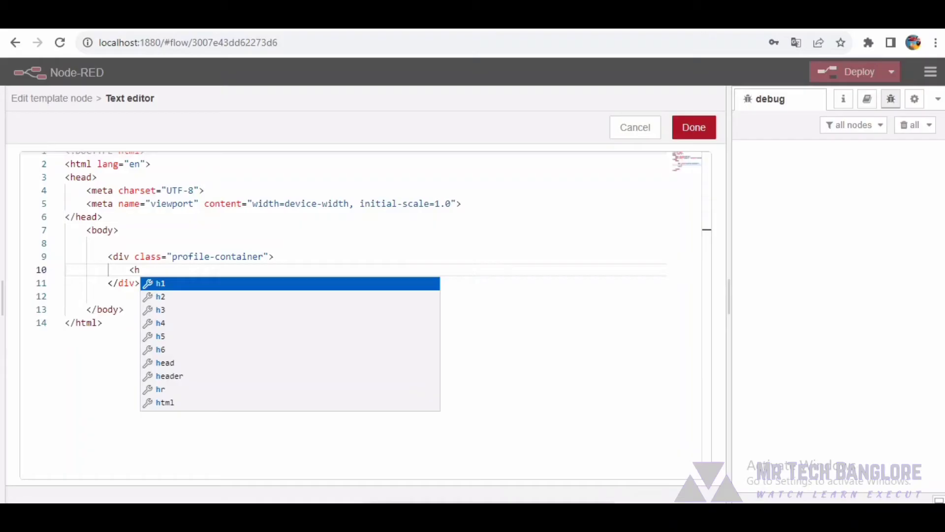
{"action": "type", "text": "1>"}
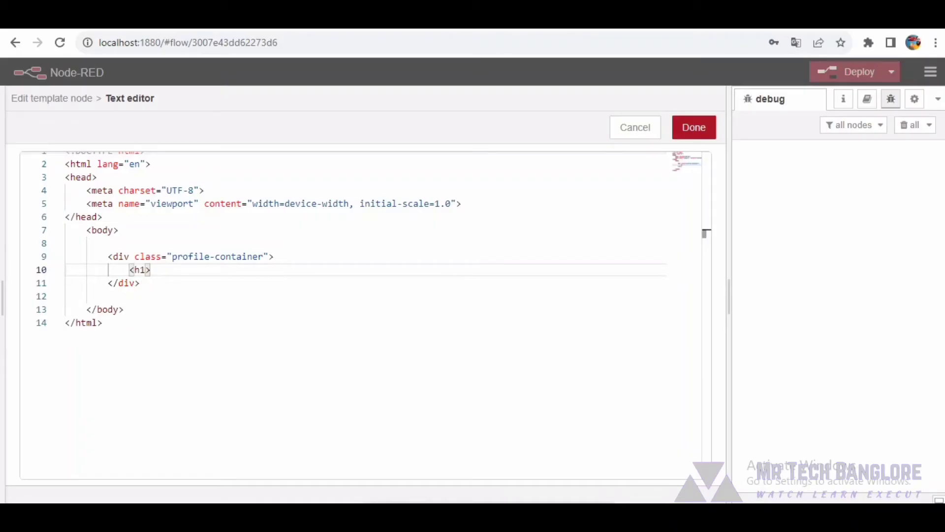
{"action": "type", "text": "</h1>"}
Add a 'User Profile' h1 heading inside the container div.
{"action": "key", "text": "Left"}
{"action": "key", "text": "Left"}
{"action": "key", "text": "Left"}
{"action": "key", "text": "Left"}
{"action": "key", "text": "Left"}
{"action": "type", "text": "U"}
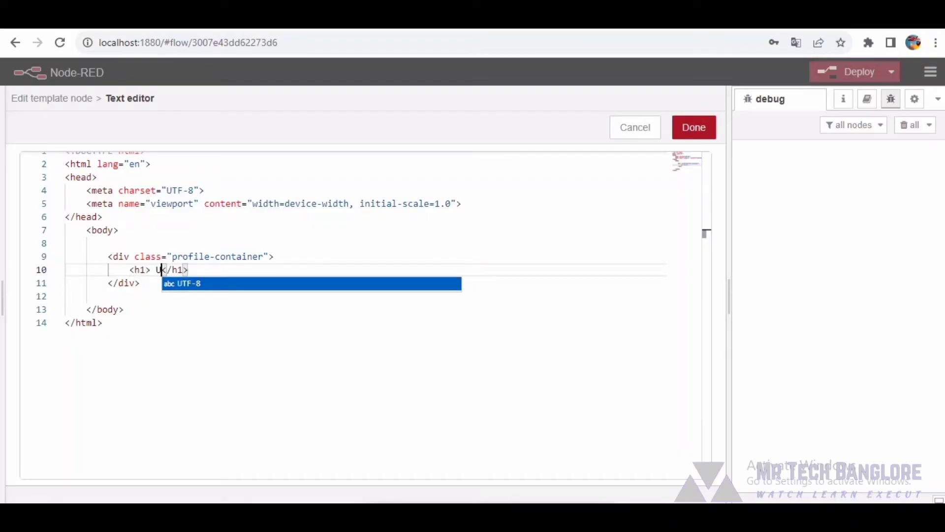
{"action": "type", "text": "ser "}
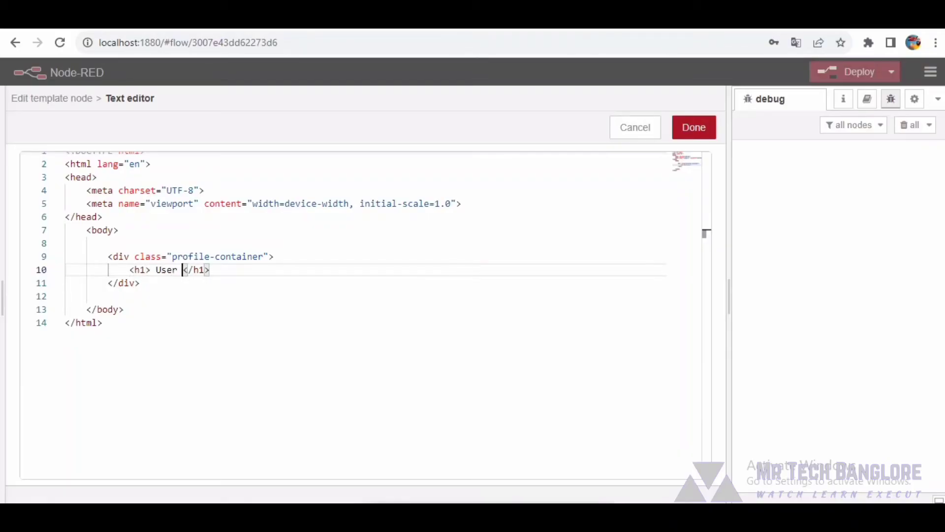
{"action": "type", "text": "Pro"}
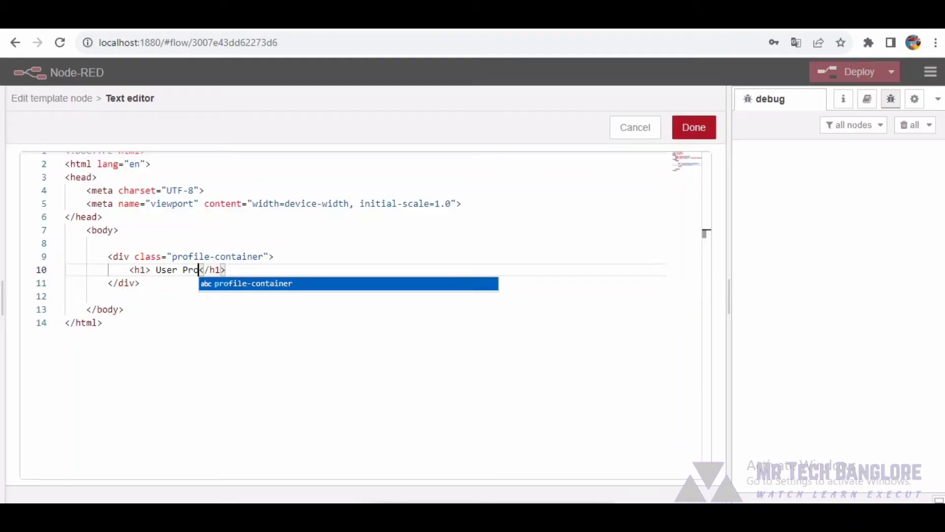
{"action": "type", "text": "i"}
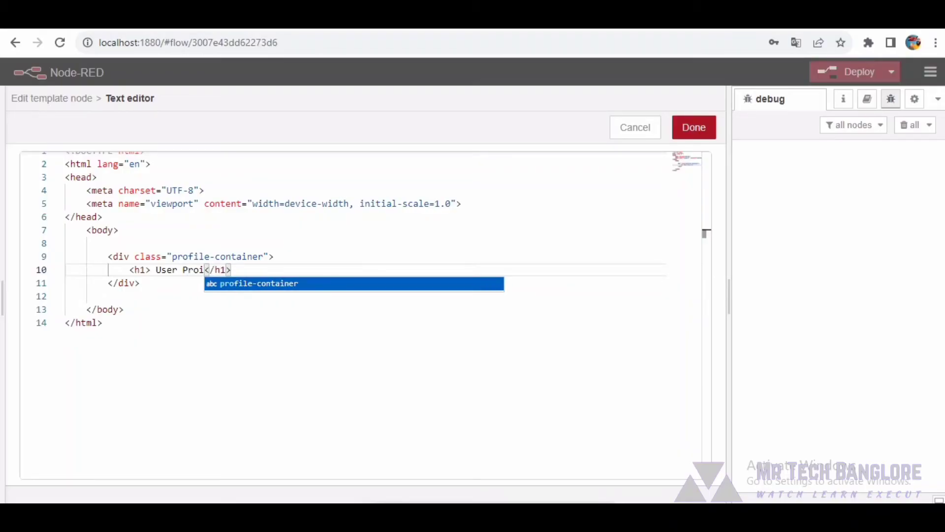
{"action": "type", "text": "i"}
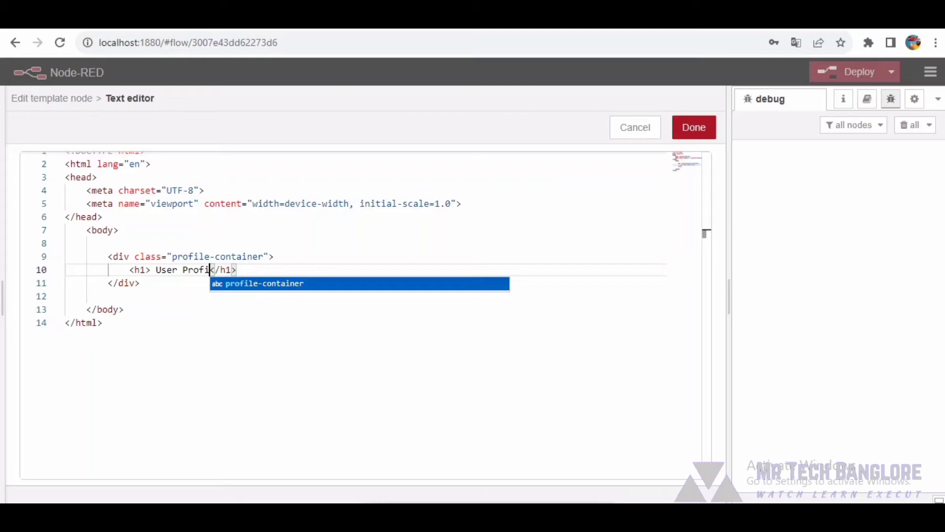
{"action": "type", "text": "le"}
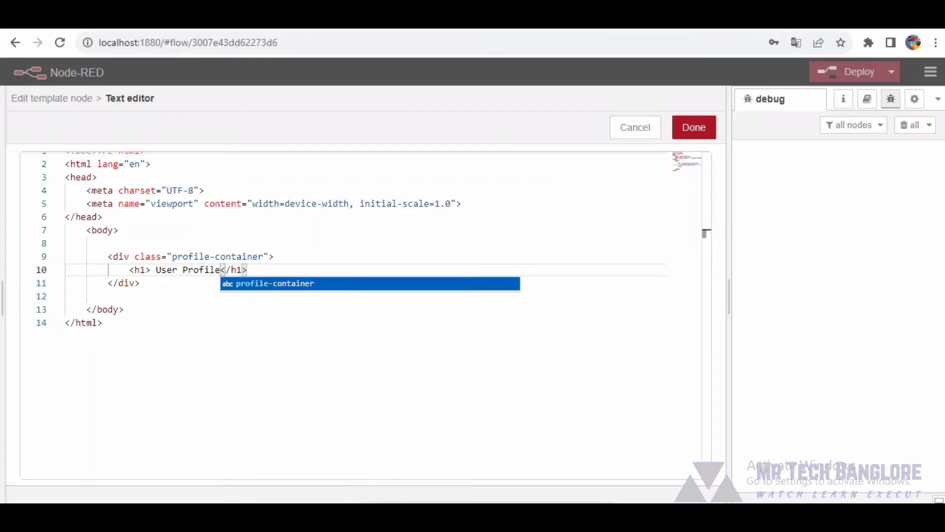
{"action": "key", "text": "Right"}
{"action": "key", "text": "Right"}
{"action": "key", "text": "Right"}
{"action": "key", "text": "Right"}
{"action": "key", "text": "Right"}
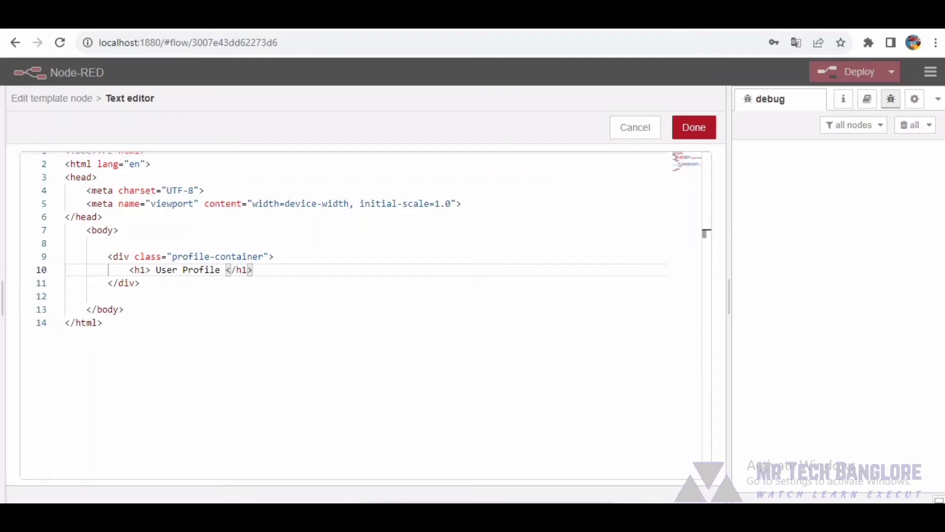
{"action": "key", "text": "Return"}
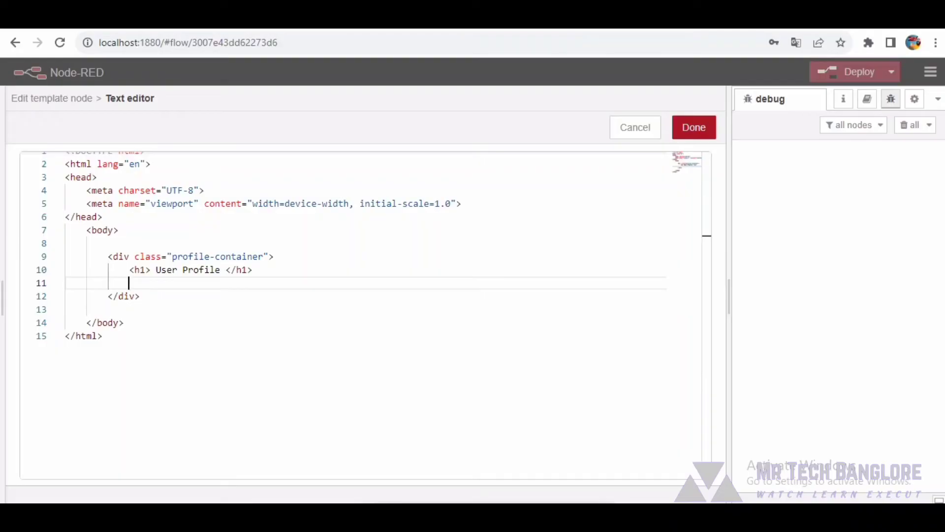
{"action": "type", "text": "{{"}
Remove the stray characters from the charset meta line.
{"action": "left_click", "coordinate": [140, 270]}
{"action": "left_click", "coordinate": [139, 191]}
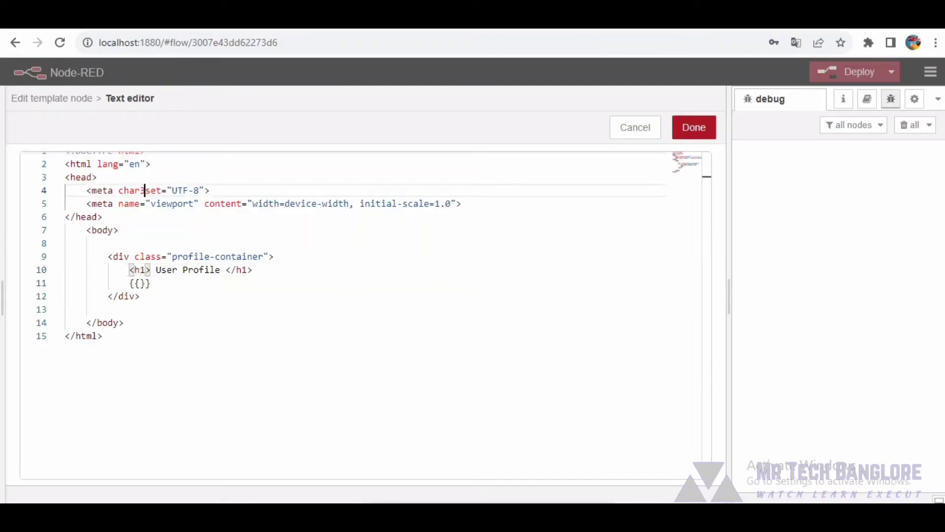
{"action": "type", "text": "3q"}
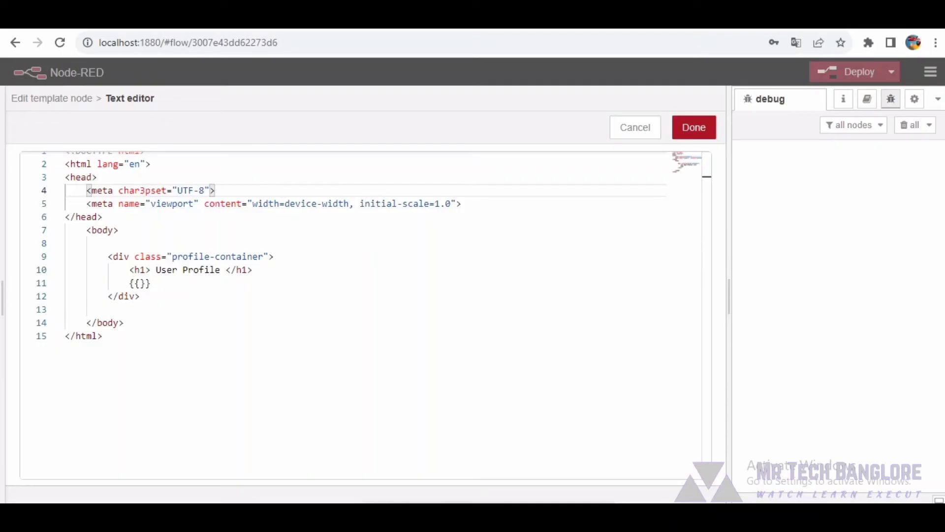
{"action": "key", "text": "BackSpace"}
{"action": "key", "text": "BackSpace"}
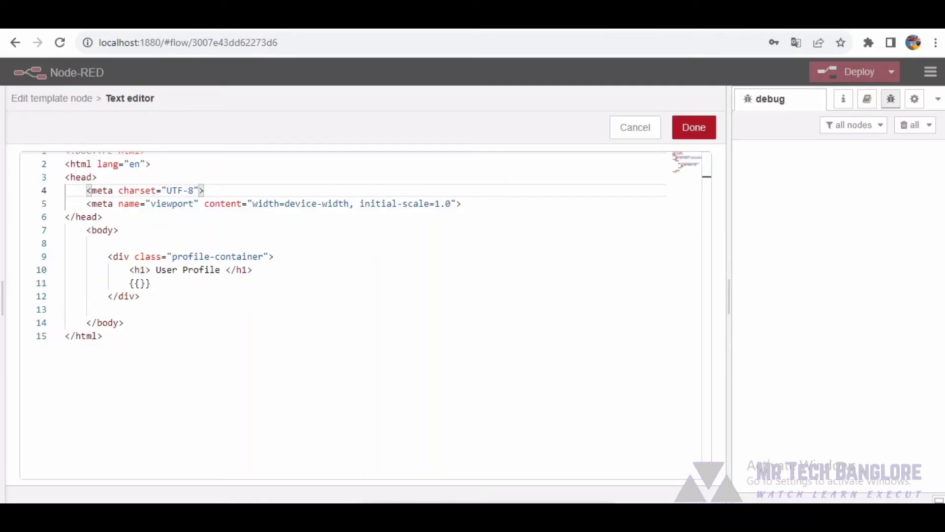
Add the {{#payload}} loop line with an indented line below it.
{"action": "left_click", "coordinate": [140, 283]}
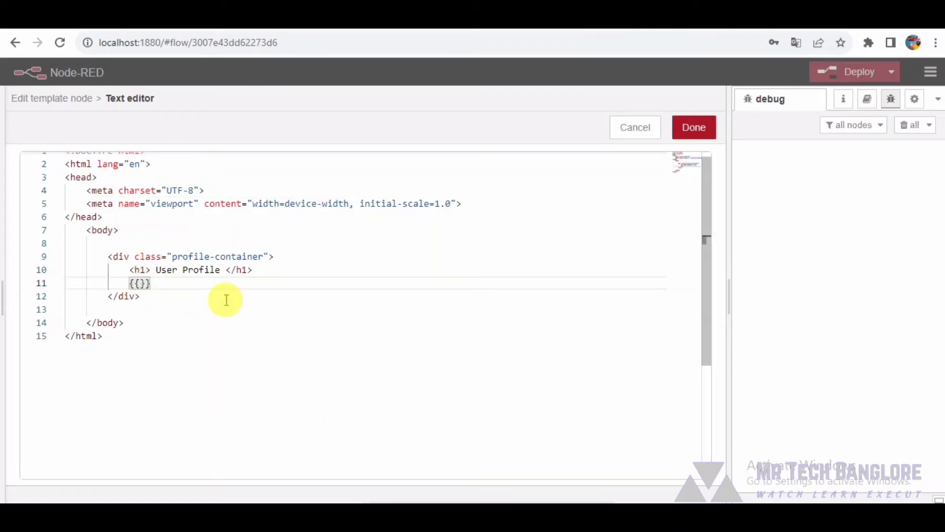
{"action": "type", "text": "#"}
{"action": "type", "text": "pay"}
{"action": "type", "text": "load"}
{"action": "key", "text": "Right"}
{"action": "key", "text": "Right"}
{"action": "key", "text": "Right"}
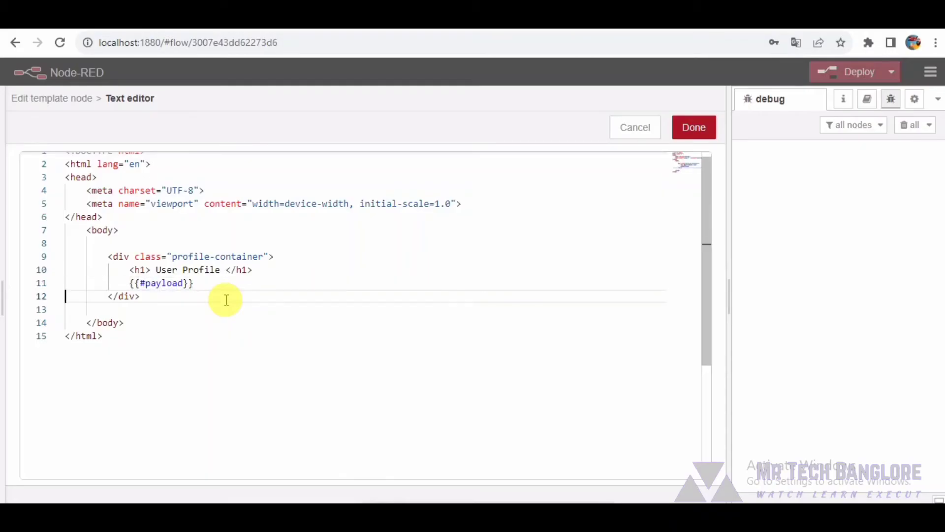
{"action": "key", "text": "Left"}
{"action": "key", "text": "Return"}
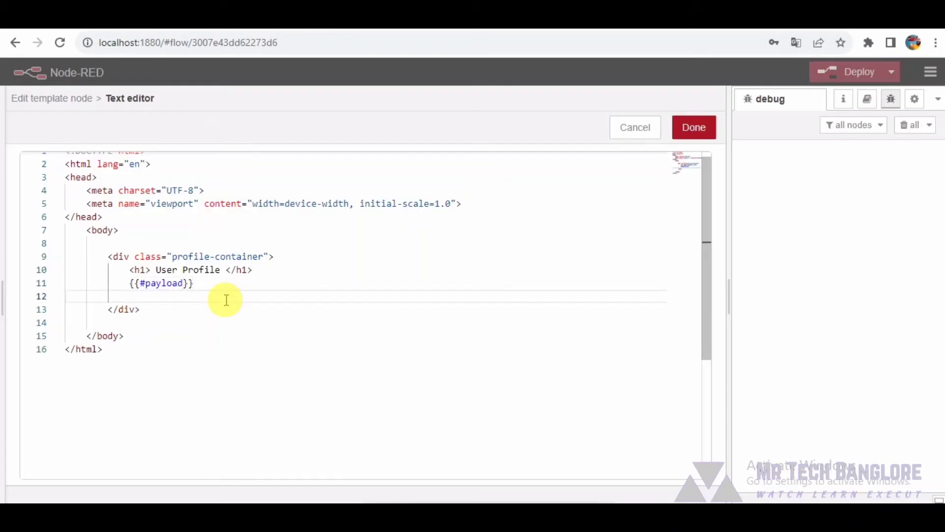
{"action": "key", "text": "Tab"}
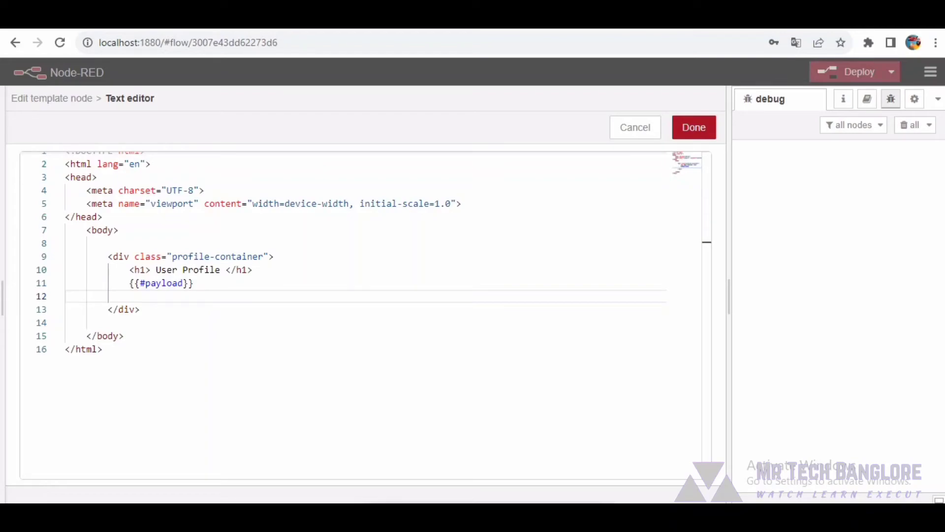
{"action": "left_click", "coordinate": [149, 299]}
Paste the clickable profile image and hidden name, age, place details block, closed by {{/payload}}.
{"action": "key", "text": "ctrl+v"}
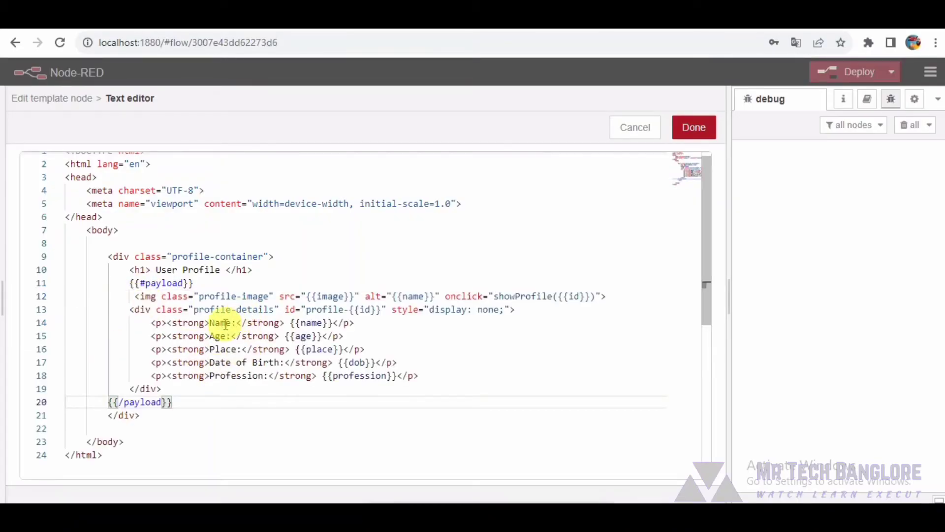
{"action": "left_click", "coordinate": [243, 323]}
{"action": "left_click", "coordinate": [219, 337]}
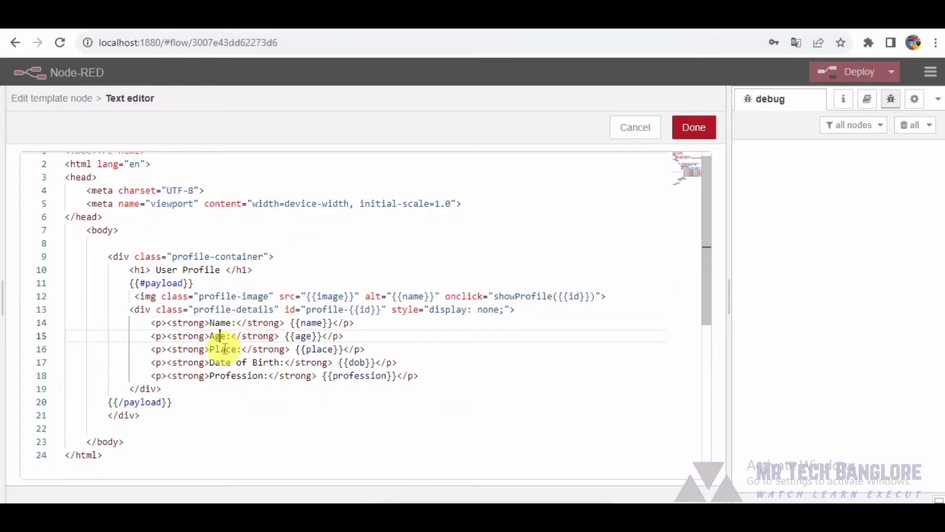
{"action": "left_click", "coordinate": [225, 362]}
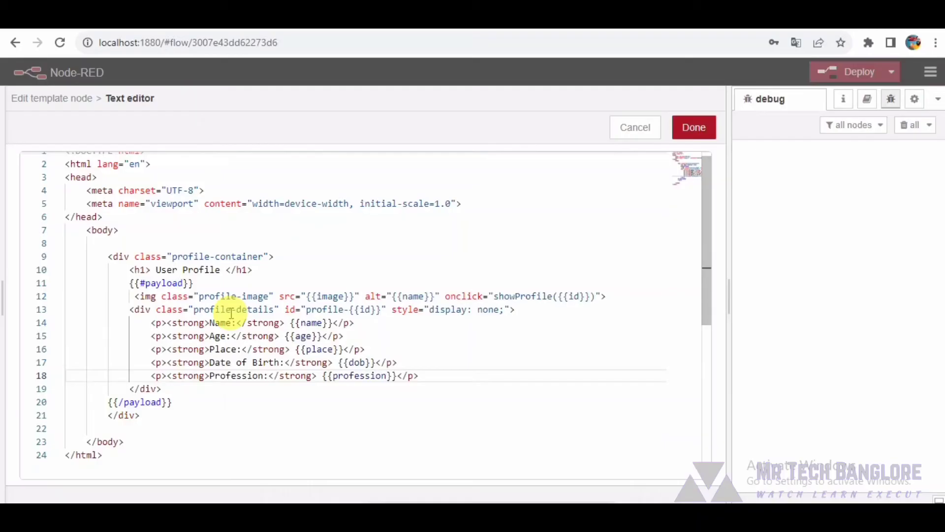
{"action": "scroll", "coordinate": [231, 309], "scroll_direction": "down", "scroll_amount": 1}
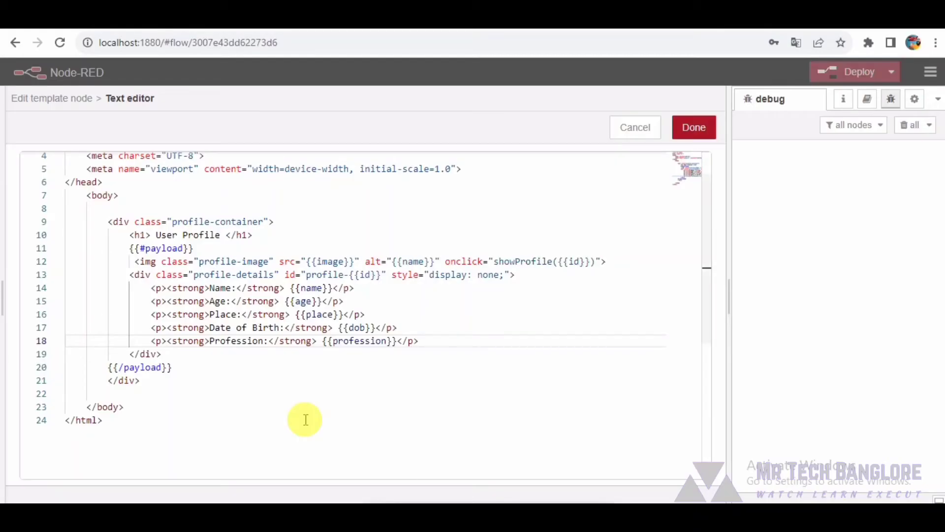
{"action": "left_click", "coordinate": [126, 394]}
Insert the showProfile script block and indent its script tags and function body.
{"action": "type", "text": "<script>         function showProfile(id) {             var profileDetails = document.getElementById('profile-' + id);             if (profileDetails.style.display === 'none') {                 profileDetails.style.display = 'block';             } else {                 profileDetails.style.display = 'none';             }         }     </script>"}
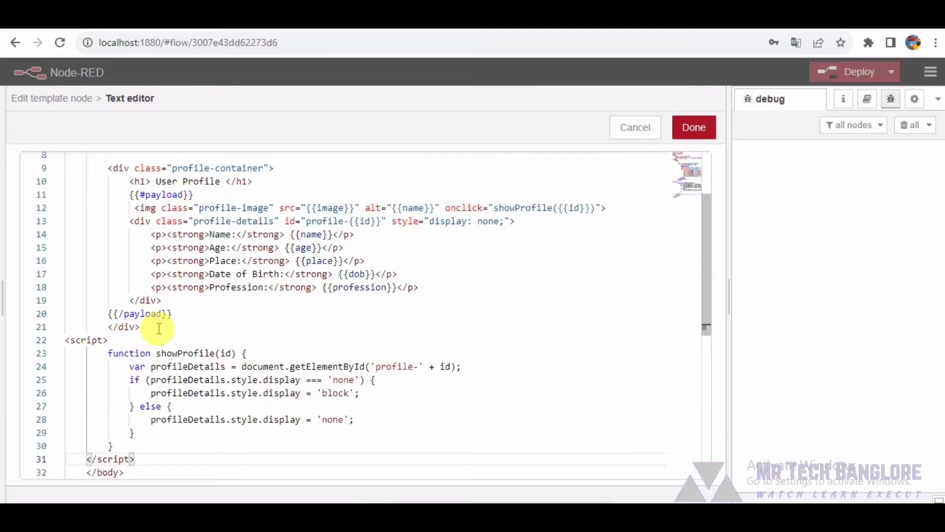
{"action": "left_click", "coordinate": [108, 339]}
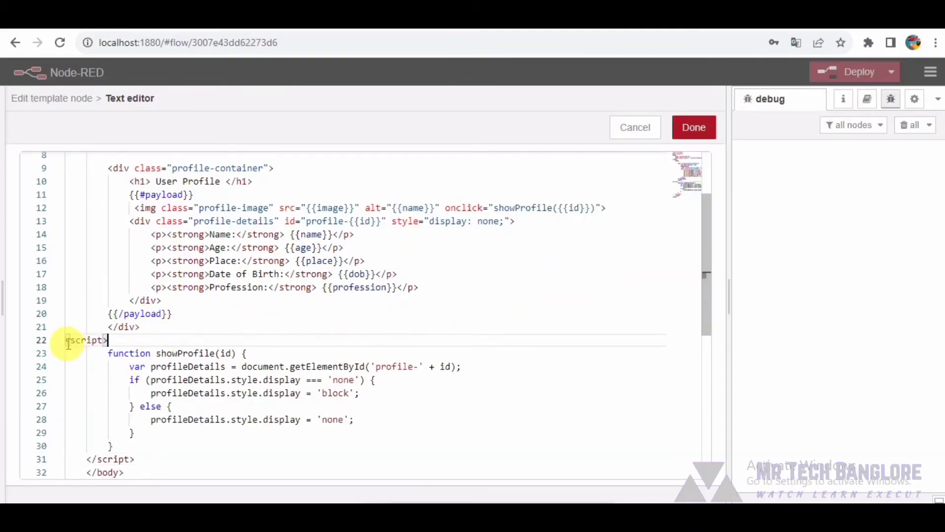
{"action": "left_click", "coordinate": [67, 340]}
{"action": "key", "text": "Tab"}
{"action": "key", "text": "Tab"}
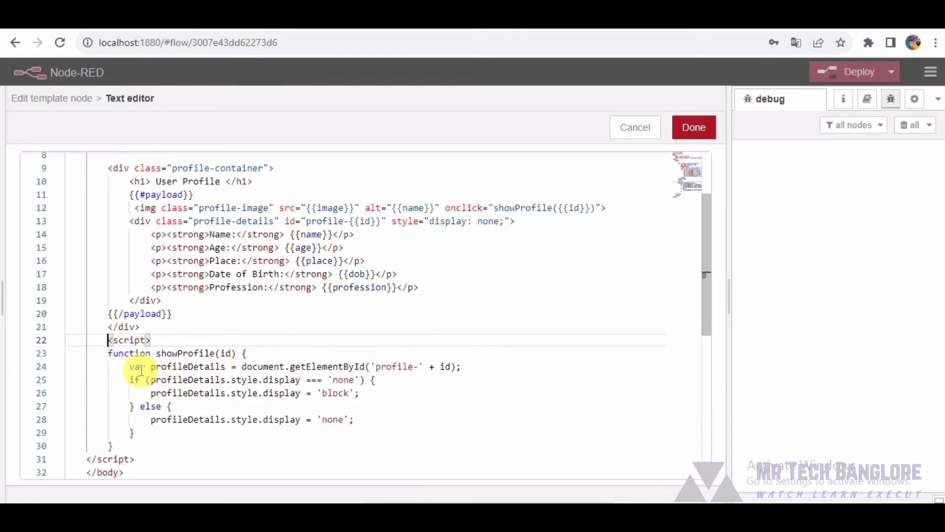
{"action": "left_click", "coordinate": [88, 459]}
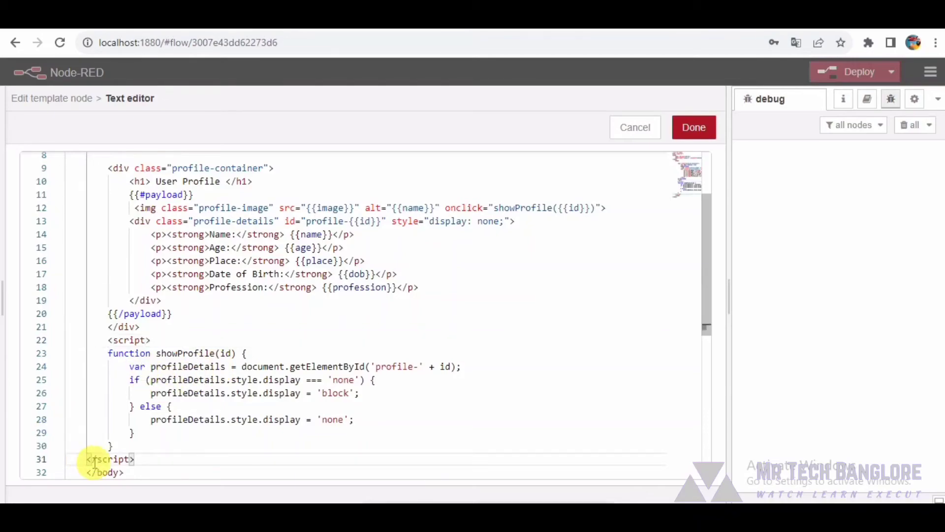
{"action": "key", "text": "Tab"}
{"action": "left_click_drag", "start_coordinate": [107, 353], "coordinate": [134, 459]}
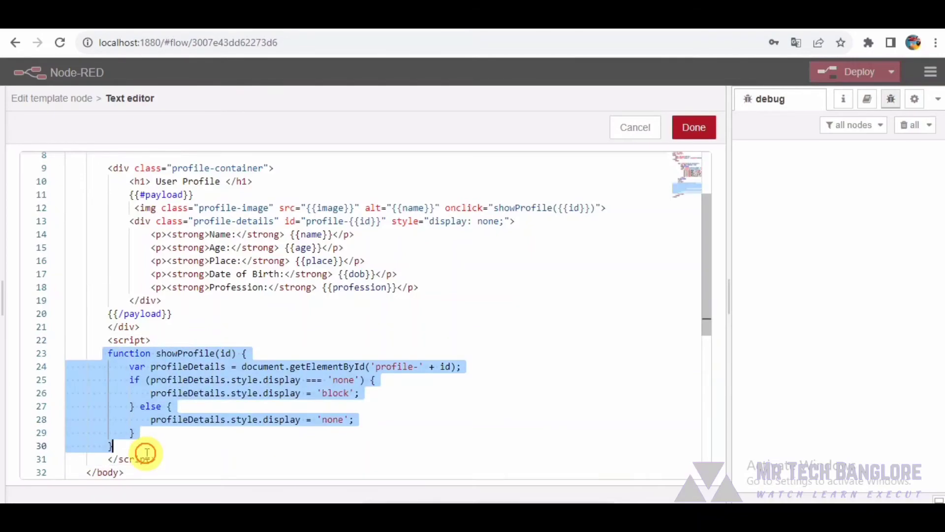
{"action": "key", "text": "Tab"}
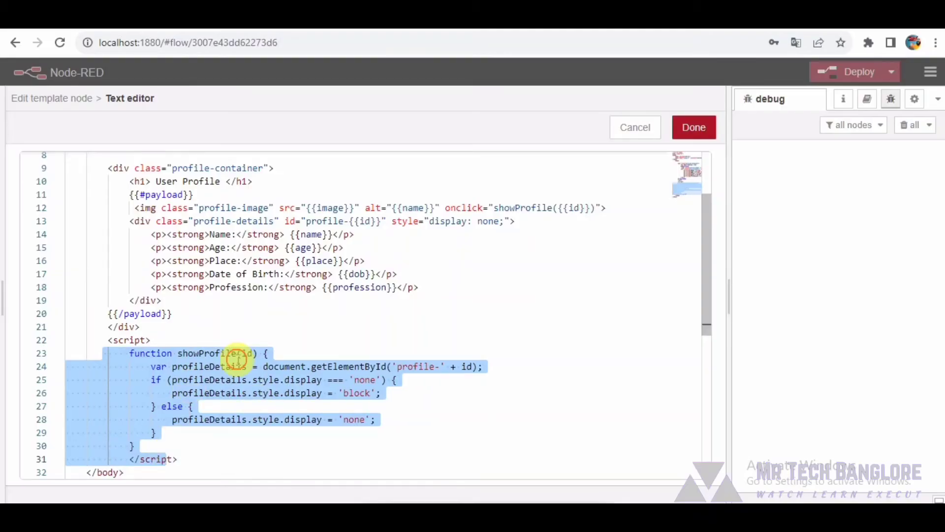
{"action": "left_click", "coordinate": [235, 353]}
{"action": "scroll", "coordinate": [274, 369], "scroll_direction": "up", "scroll_amount": 3}
{"action": "scroll", "coordinate": [274, 369], "scroll_direction": "up", "scroll_amount": 1}
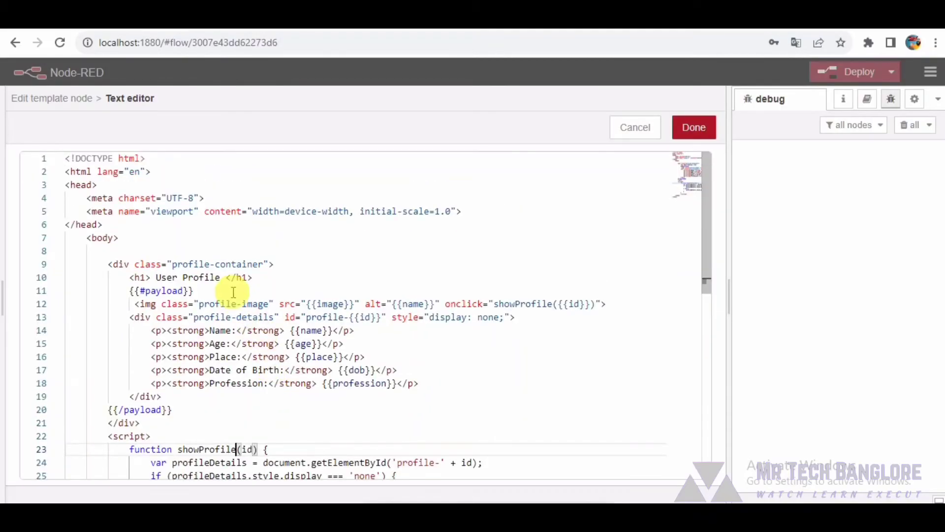
Inspect the showProfile({{id}}) call in the image's onclick attribute.
{"action": "double_click", "coordinate": [518, 304]}
{"action": "left_click", "coordinate": [569, 303]}
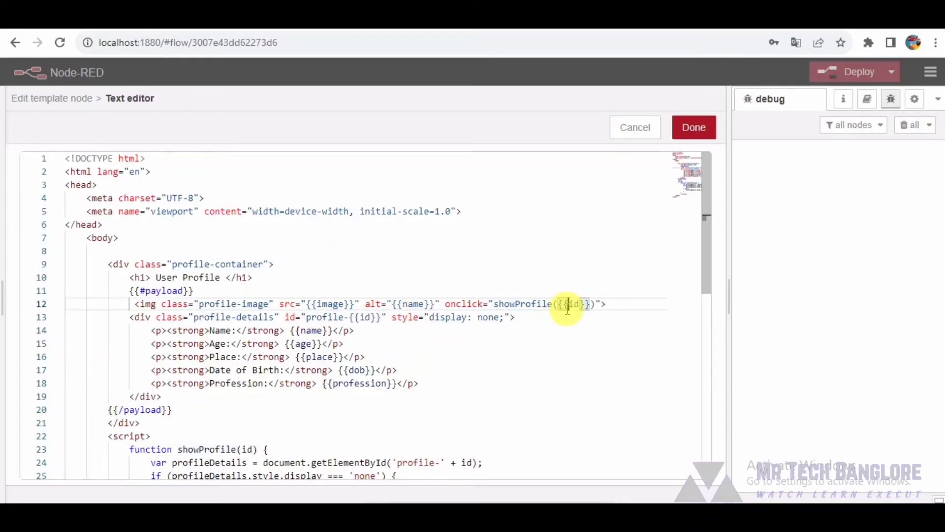
{"action": "scroll", "coordinate": [532, 317], "scroll_direction": "down", "scroll_amount": 3}
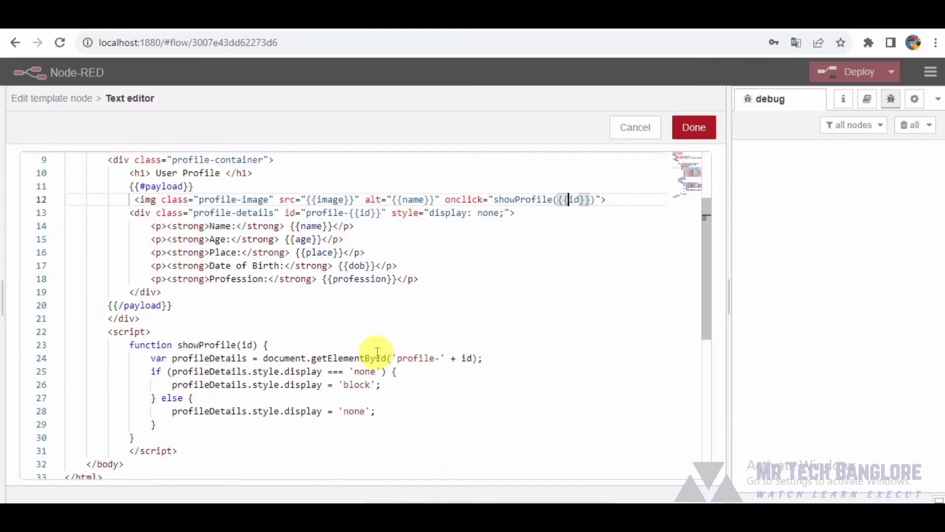
{"action": "left_click", "coordinate": [462, 200]}
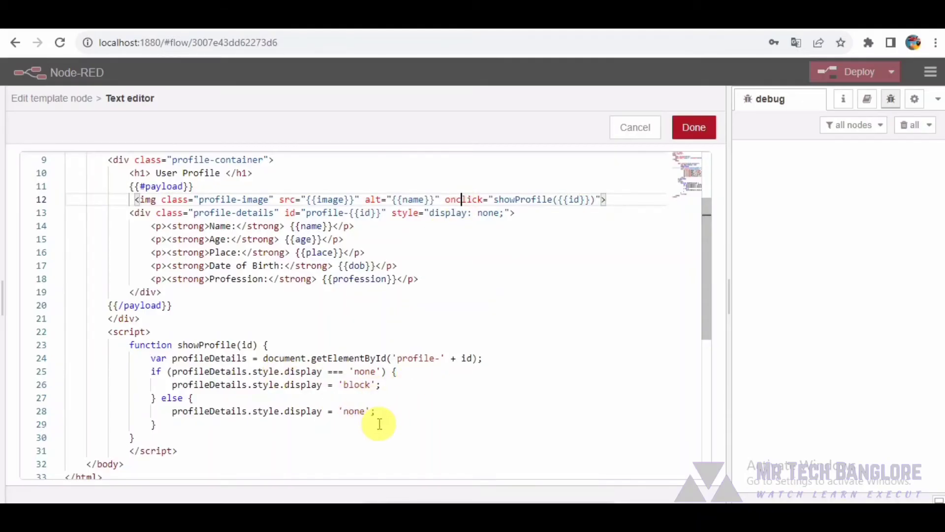
{"action": "scroll", "coordinate": [196, 421], "scroll_direction": "down", "scroll_amount": 2}
{"action": "scroll", "coordinate": [195, 421], "scroll_direction": "up", "scroll_amount": 5}
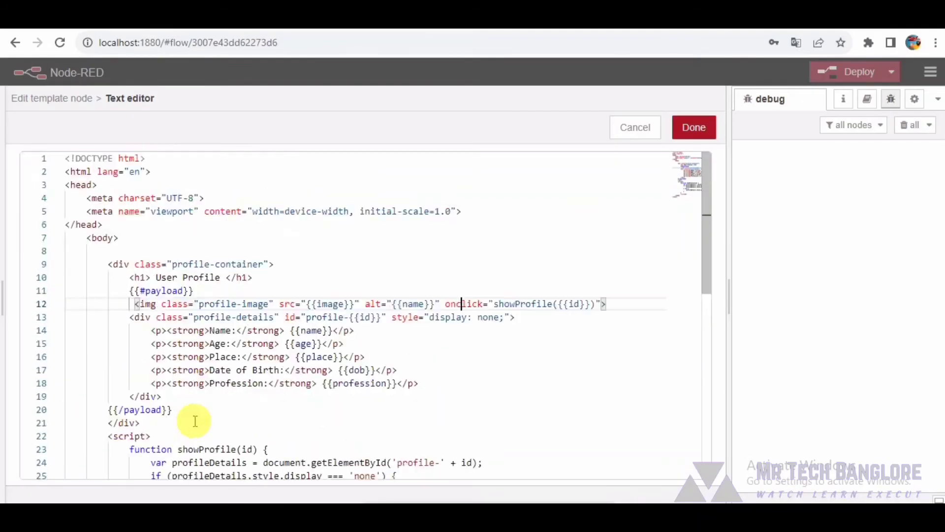
Delete the blank line after <body> and outdent the closing </script> tag.
{"action": "left_click", "coordinate": [125, 238]}
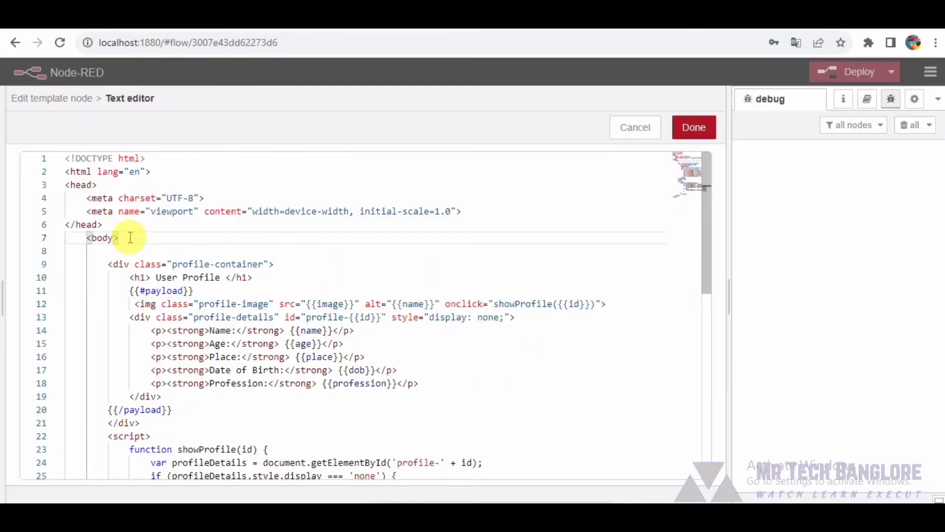
{"action": "key", "text": "Delete"}
{"action": "scroll", "coordinate": [187, 283], "scroll_direction": "down", "scroll_amount": 5}
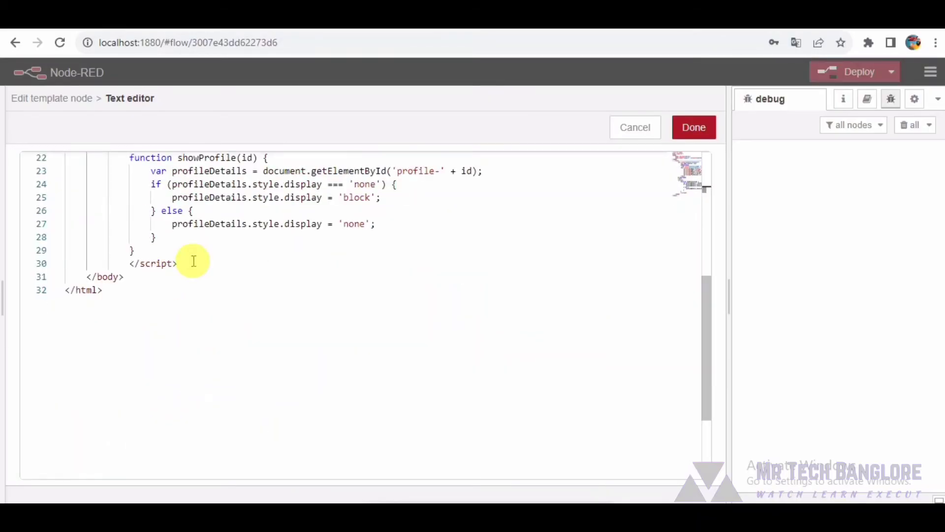
{"action": "scroll", "coordinate": [188, 266], "scroll_direction": "up", "scroll_amount": 6}
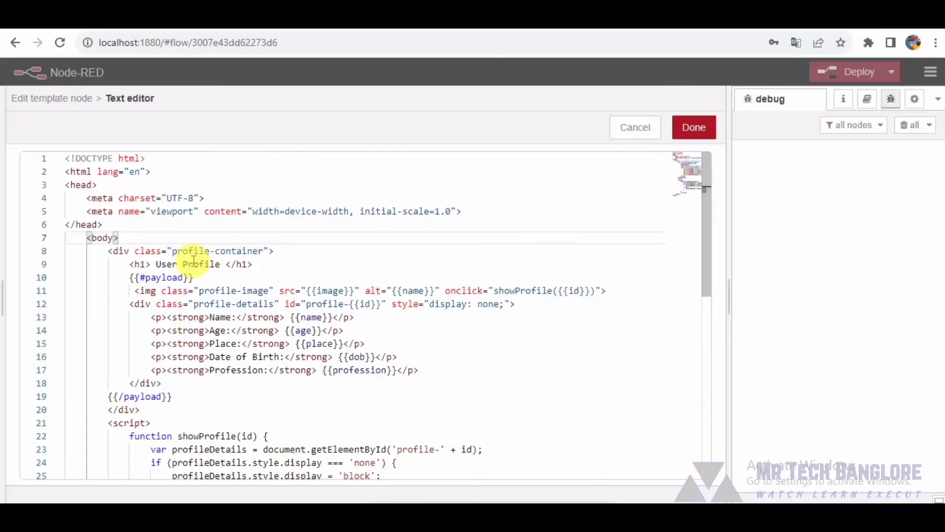
{"action": "scroll", "coordinate": [193, 258], "scroll_direction": "down", "scroll_amount": 5}
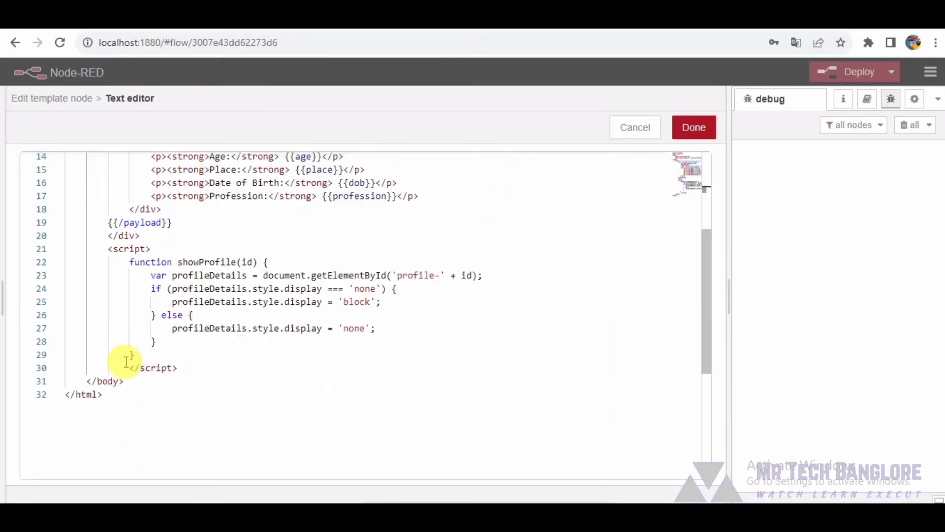
{"action": "left_click", "coordinate": [128, 367]}
{"action": "key", "text": "BackSpace"}
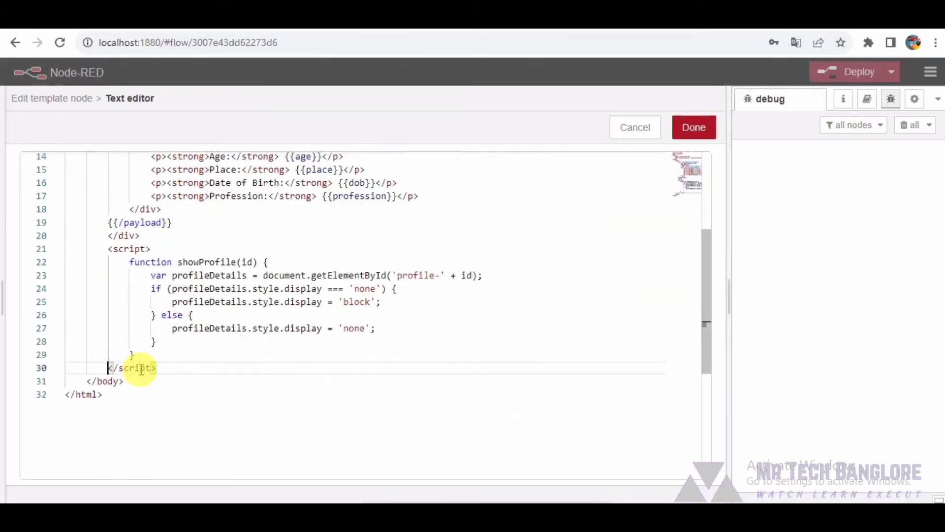
{"action": "scroll", "coordinate": [658, 229], "scroll_direction": "up", "scroll_amount": 6}
Name the template node 'Profile Template' and select the palette search text to filter for http nodes.
{"action": "left_click", "coordinate": [694, 127]}
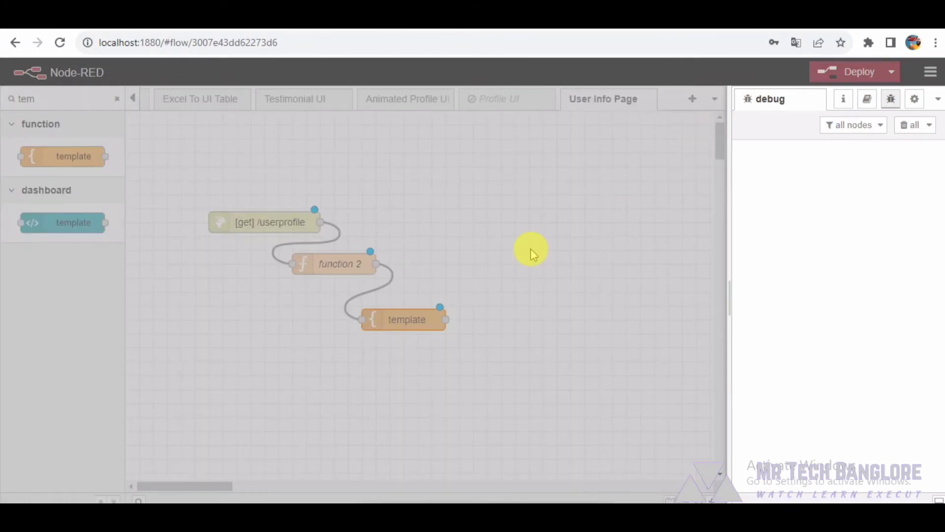
{"action": "scroll", "coordinate": [530, 301], "scroll_direction": "down", "scroll_amount": 3}
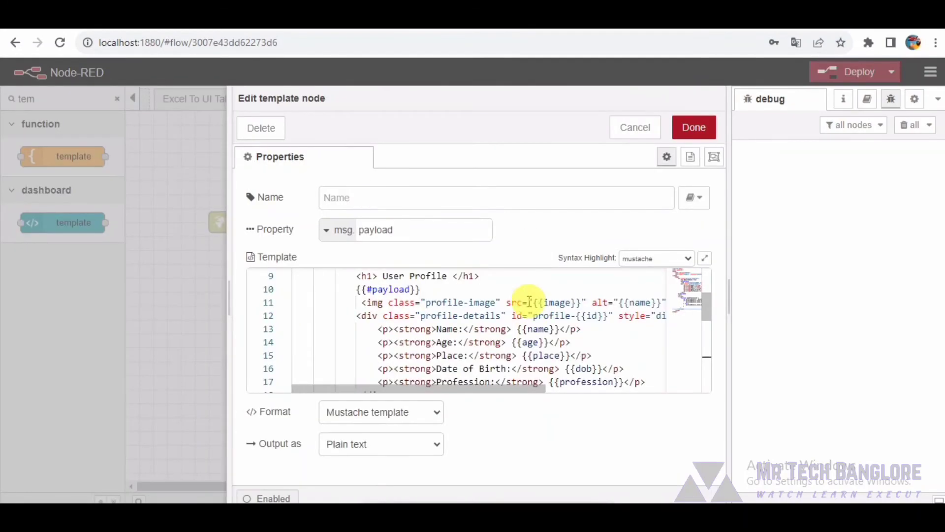
{"action": "left_click", "coordinate": [379, 196]}
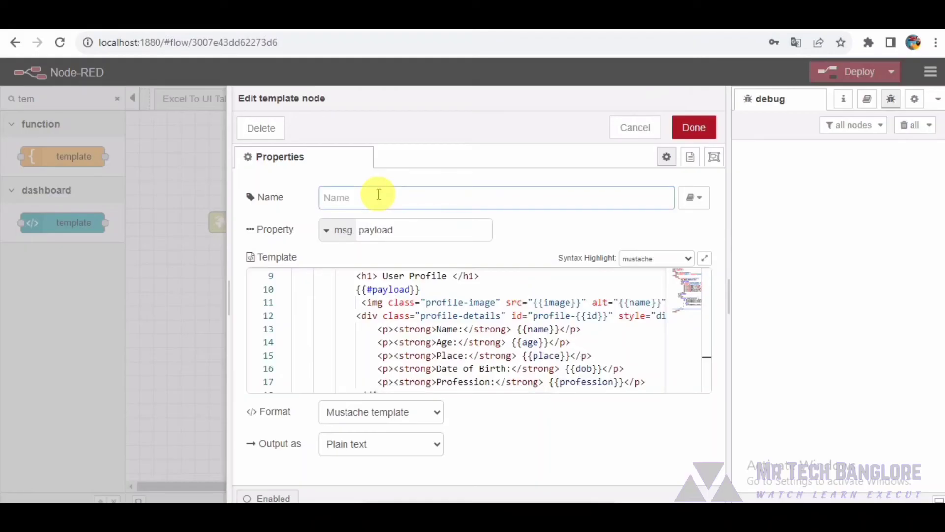
{"action": "type", "text": "Prof"}
{"action": "type", "text": "ile Te"}
{"action": "type", "text": "mplate"}
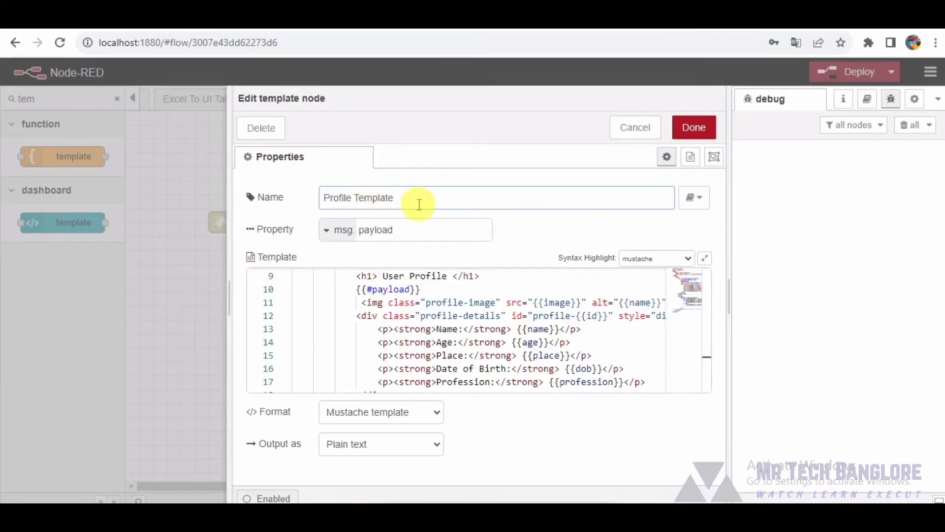
{"action": "left_click", "coordinate": [694, 127]}
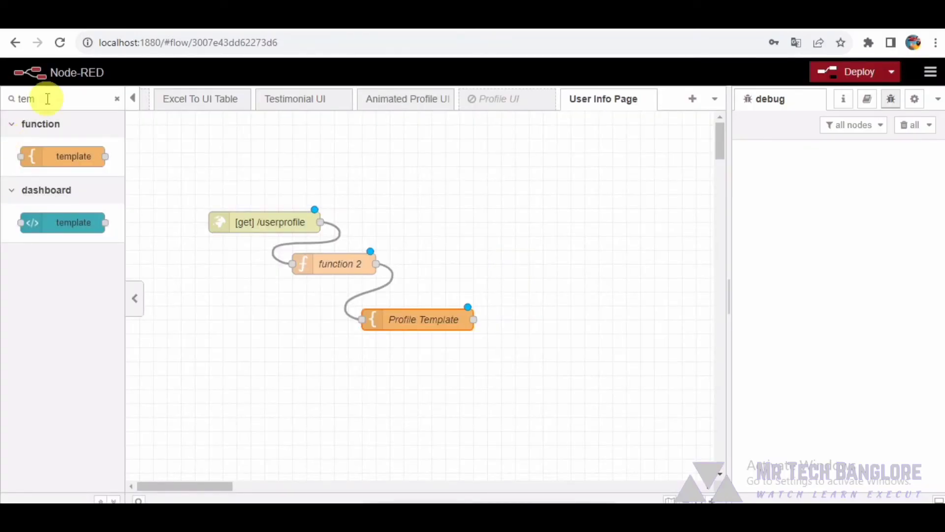
{"action": "left_click_drag", "start_coordinate": [47, 99], "coordinate": [10, 99]}
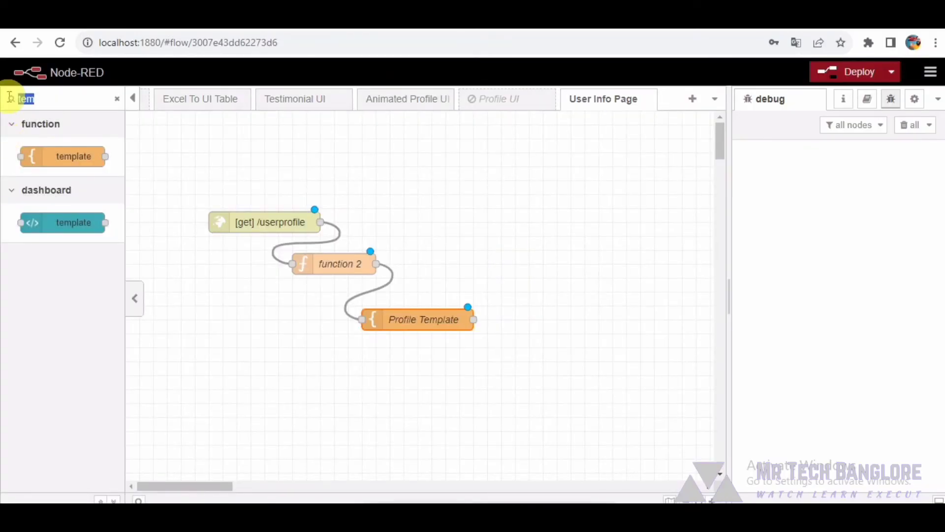
{"action": "type", "text": "ht"}
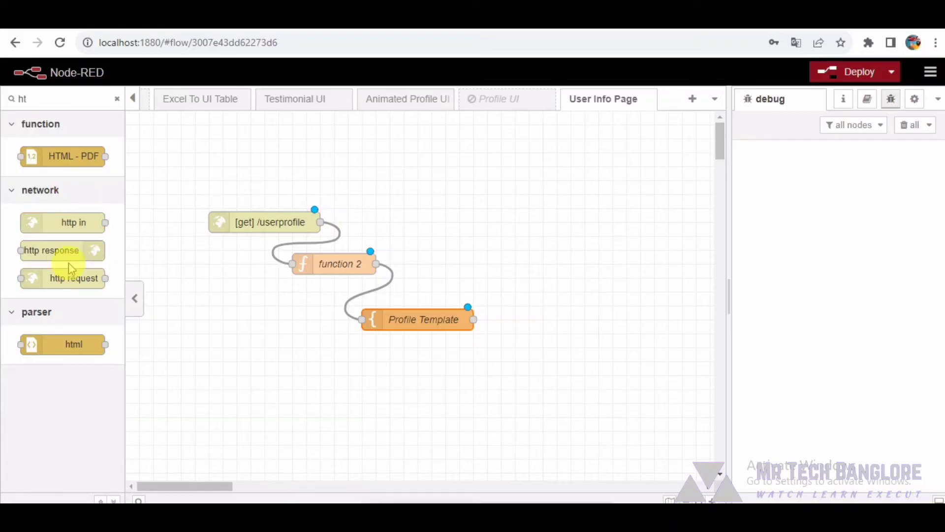
Add an http response node wired after Profile Template.
{"action": "left_click", "coordinate": [63, 276]}
{"action": "mouse_move", "coordinate": [52, 250]}
{"action": "left_mouse_down"}
{"action": "mouse_move", "coordinate": [518, 294]}
{"action": "mouse_move", "coordinate": [532, 265]}
{"action": "left_mouse_up"}
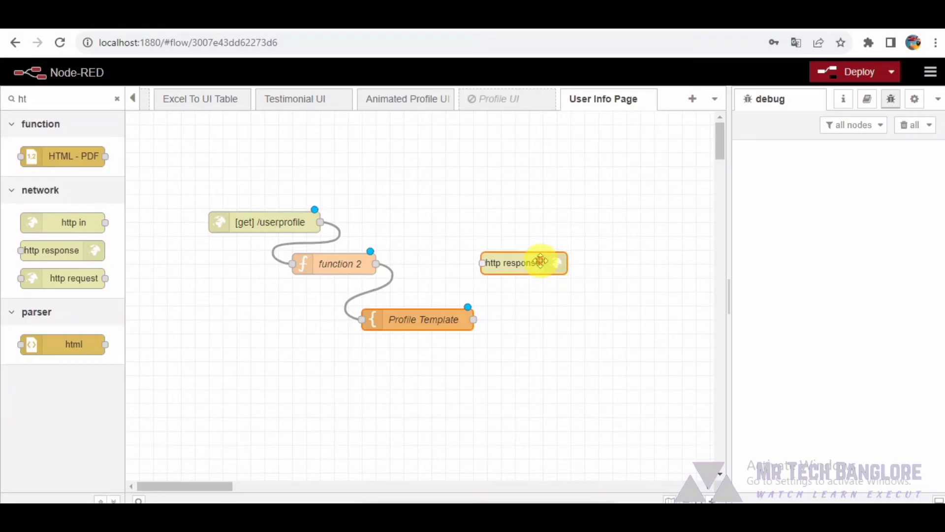
{"action": "left_click_drag", "start_coordinate": [475, 319], "coordinate": [489, 264]}
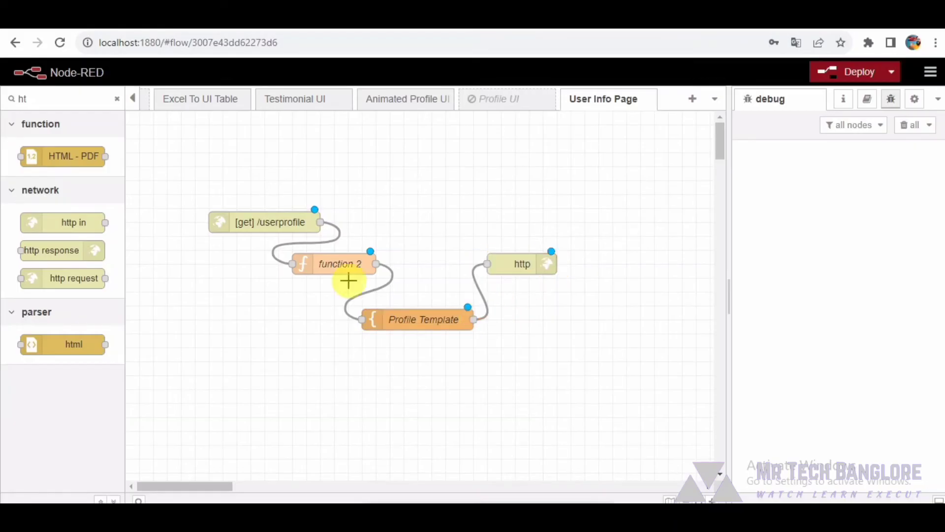
Rearrange the four /userprofile nodes into a compact, aligned layout.
{"action": "left_click_drag", "start_coordinate": [323, 264], "coordinate": [306, 278]}
{"action": "left_click_drag", "start_coordinate": [413, 319], "coordinate": [421, 277]}
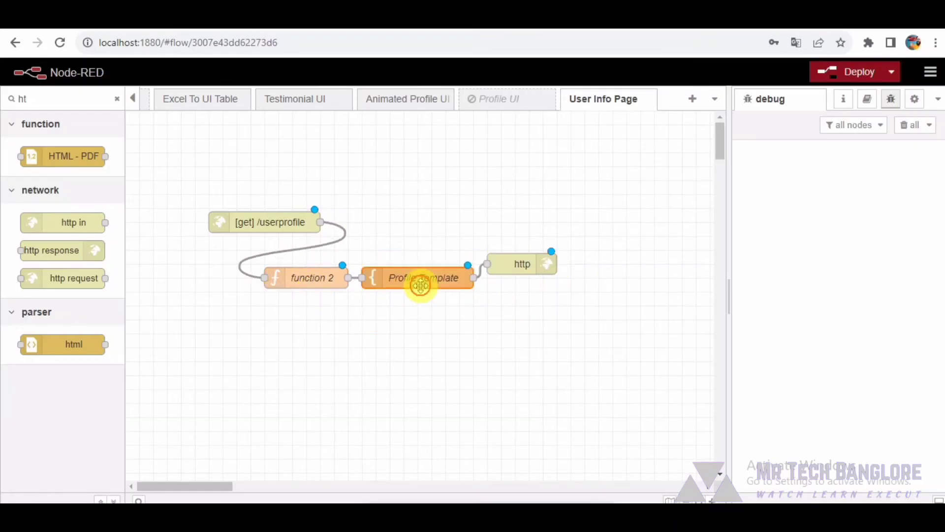
{"action": "mouse_move", "coordinate": [519, 260]}
{"action": "left_mouse_down"}
{"action": "mouse_move", "coordinate": [462, 205]}
{"action": "mouse_move", "coordinate": [451, 222]}
{"action": "left_mouse_up"}
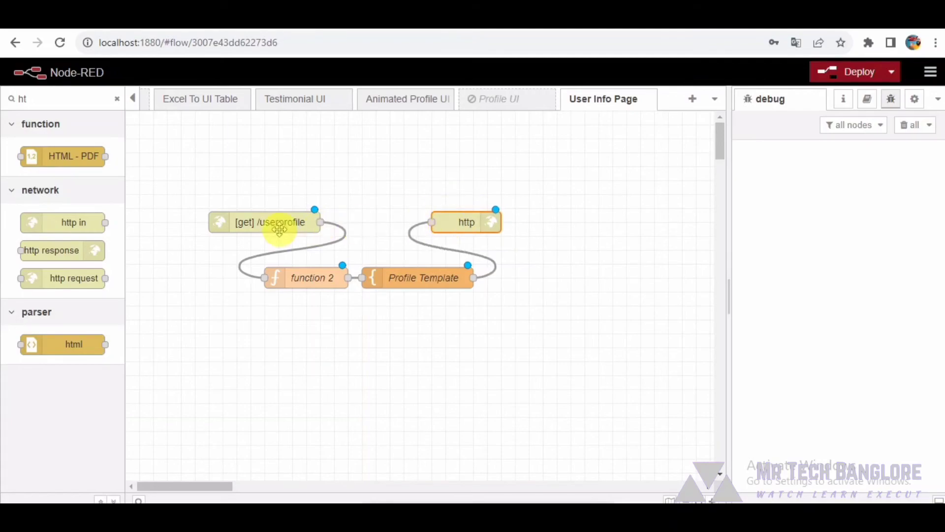
{"action": "left_click_drag", "start_coordinate": [275, 228], "coordinate": [289, 228]}
{"action": "left_click", "coordinate": [399, 307]}
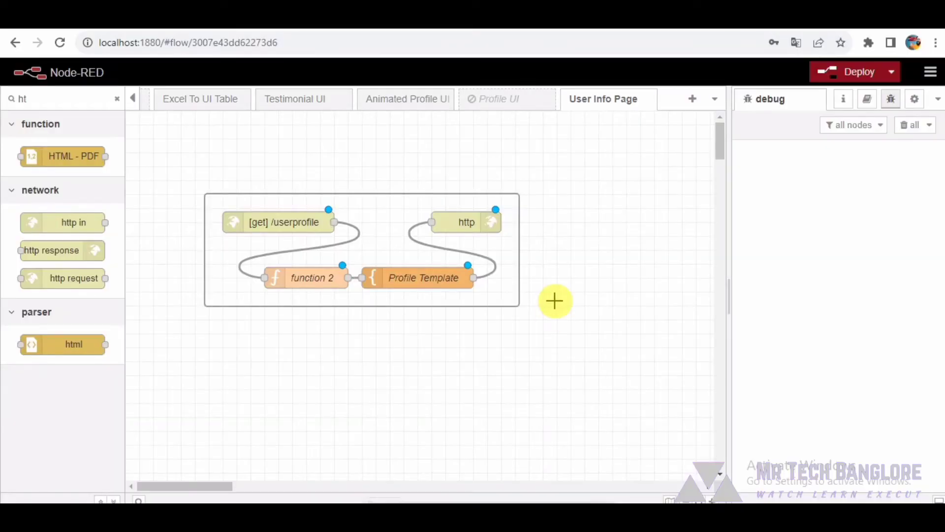
Deploy the /userprofile flow, confirming the warning, and select the flow group.
{"action": "left_click", "coordinate": [849, 72]}
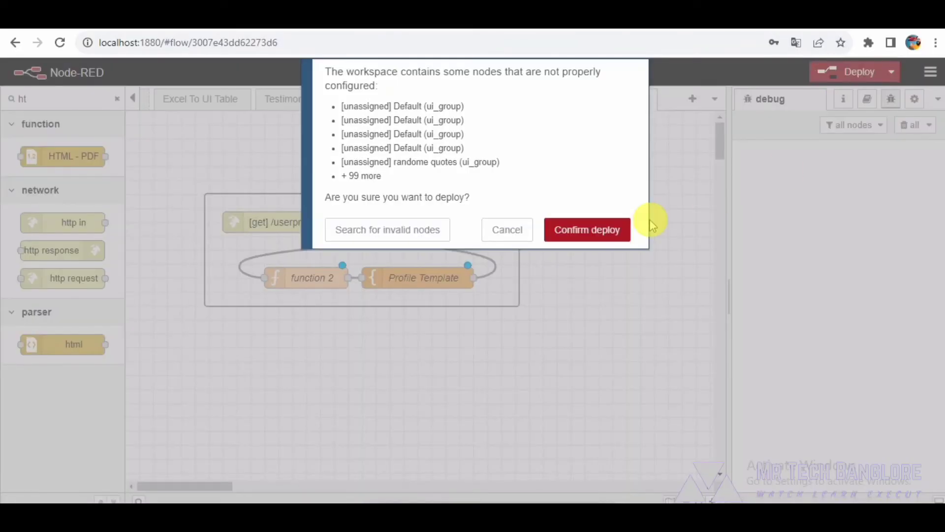
{"action": "left_click", "coordinate": [604, 229]}
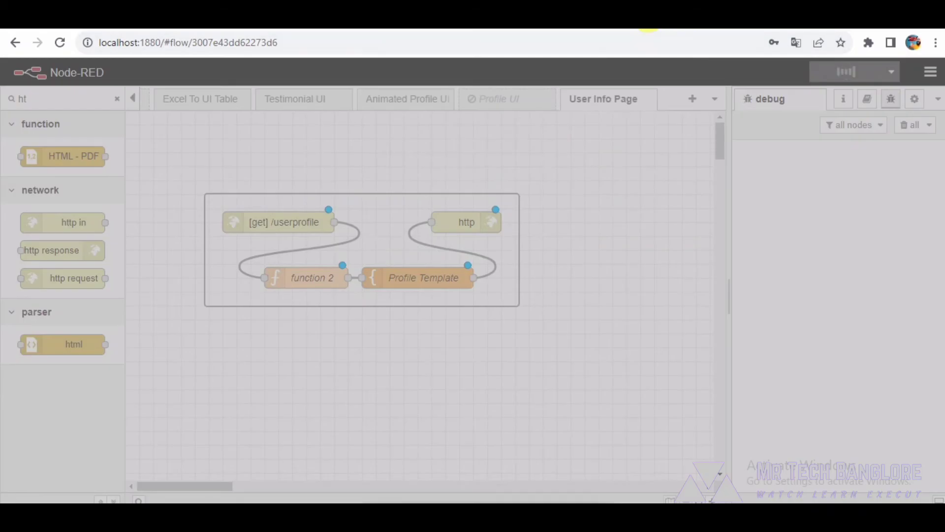
{"action": "key", "text": "ctrl+t"}
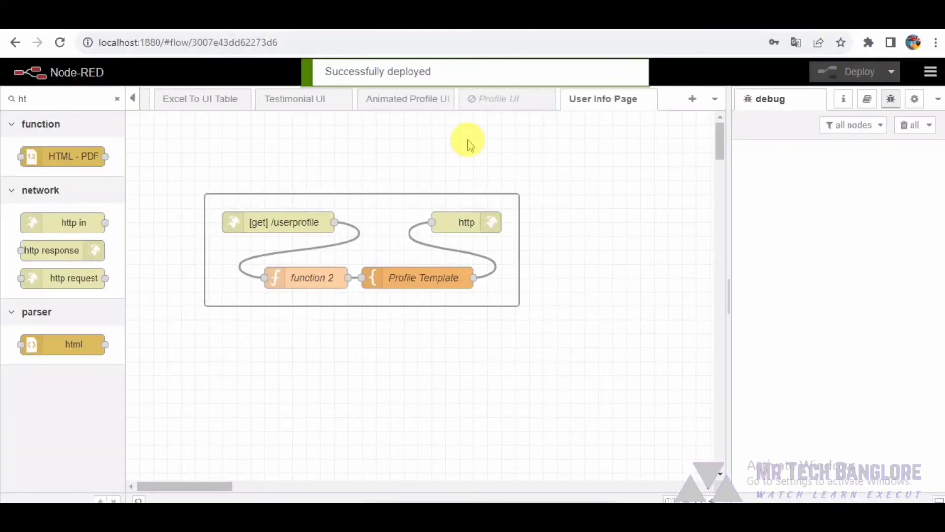
{"action": "left_click", "coordinate": [296, 225]}
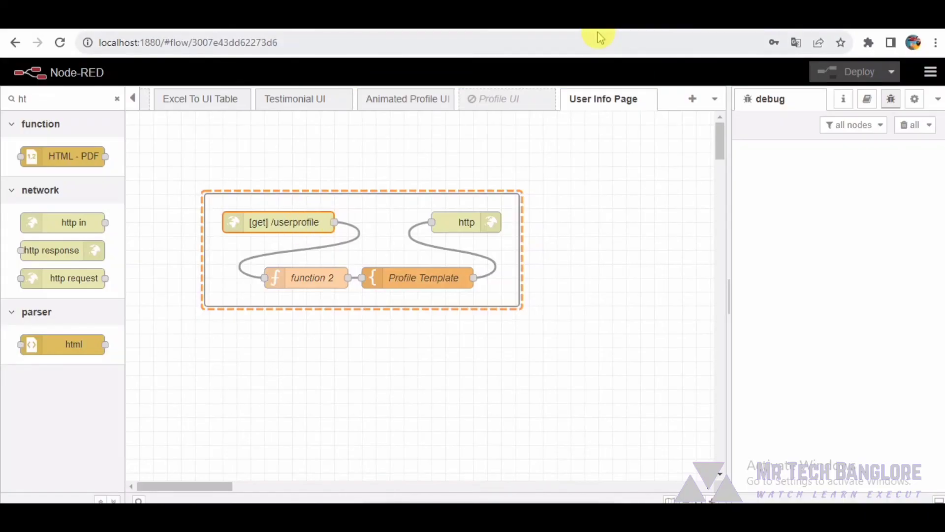
Load localhost:1880/userprofile in a new Chrome tab.
{"action": "key", "text": "ctrl+t"}
{"action": "type", "text": "lo"}
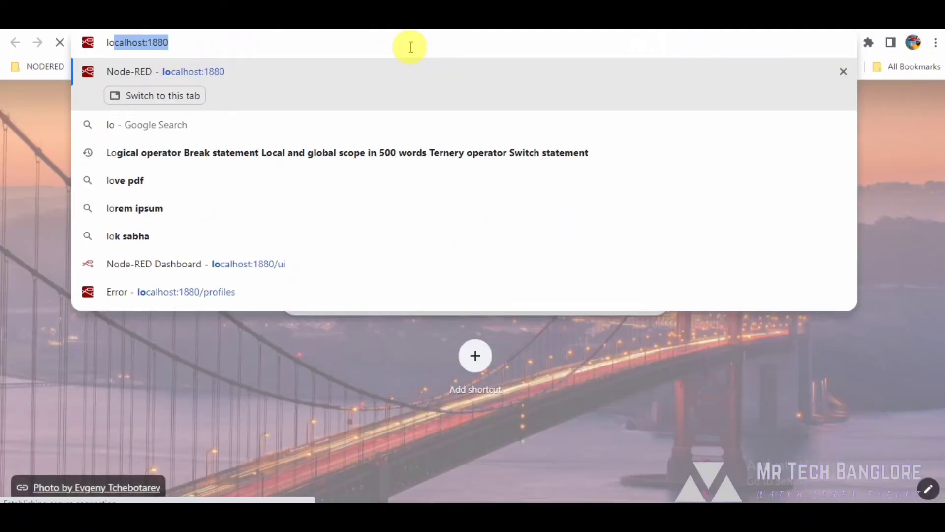
{"action": "type", "text": "calhost:1880/user"}
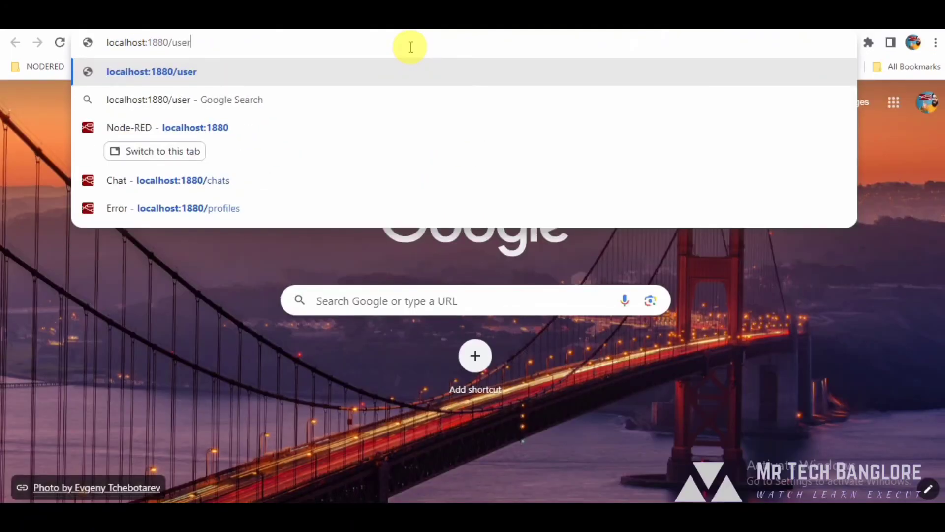
{"action": "type", "text": "prof"}
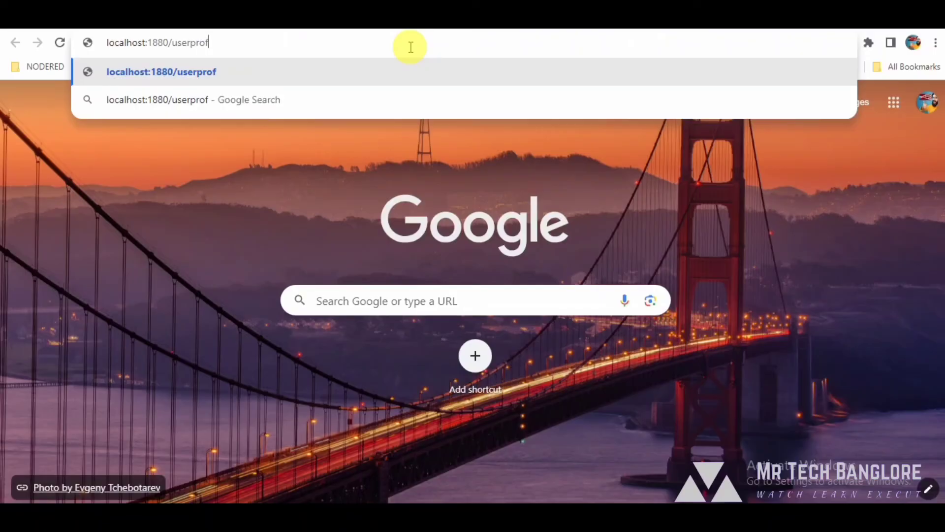
{"action": "type", "text": "ile"}
{"action": "key", "text": "Return"}
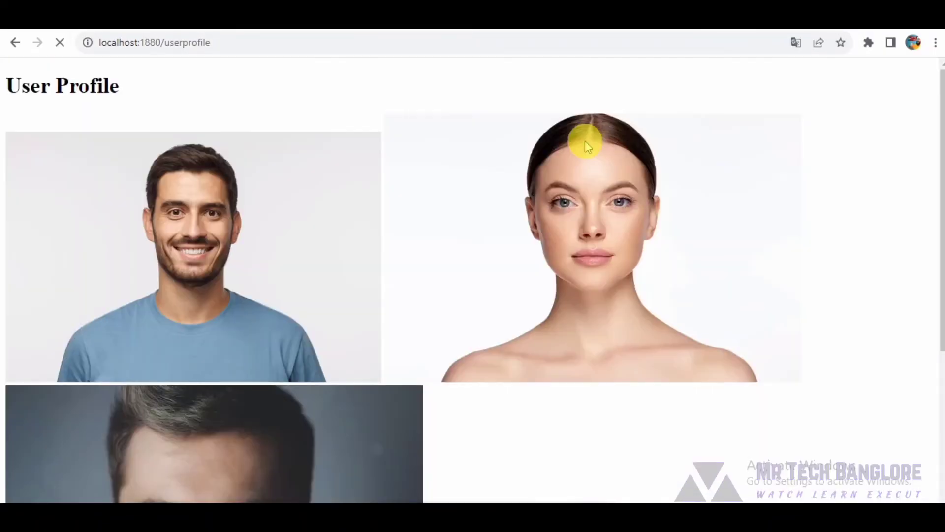
{"action": "scroll", "coordinate": [503, 192], "scroll_direction": "down", "scroll_amount": 5}
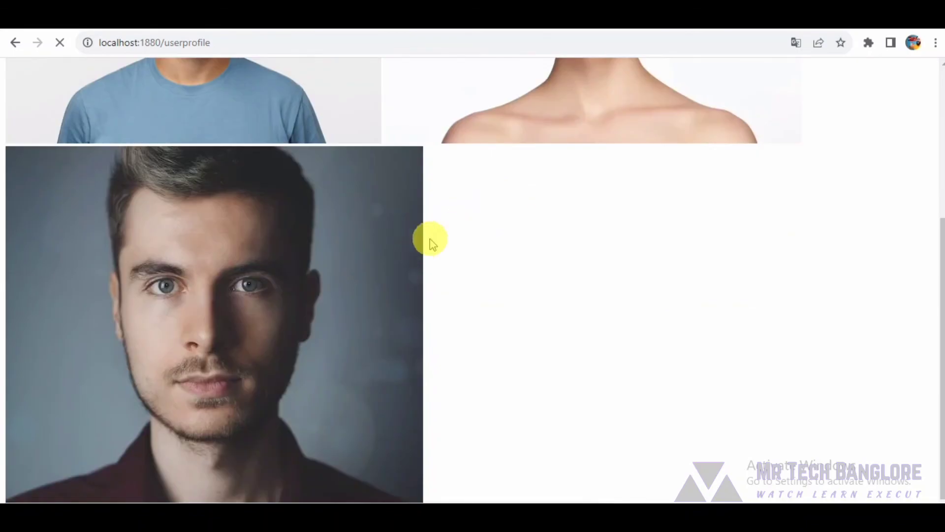
{"action": "scroll", "coordinate": [430, 238], "scroll_direction": "up", "scroll_amount": 5}
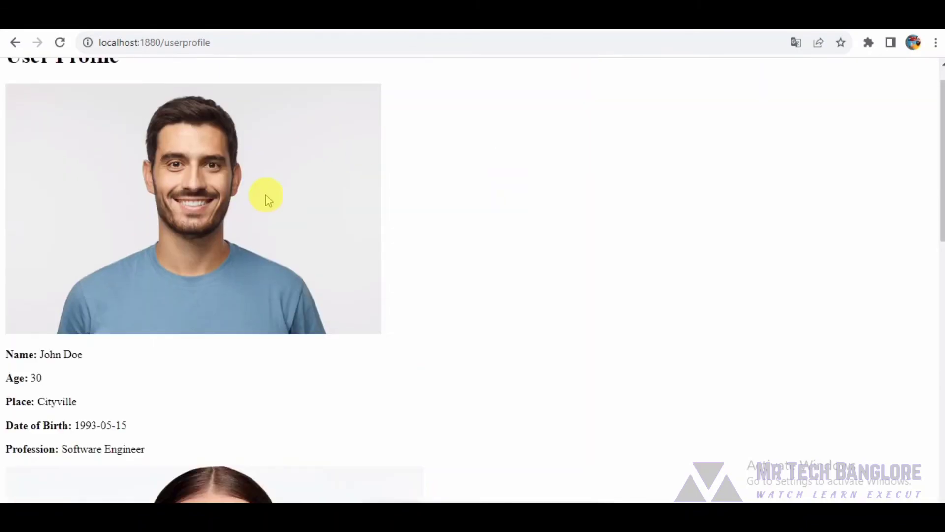
{"action": "scroll", "coordinate": [265, 195], "scroll_direction": "down", "scroll_amount": 4}
{"action": "scroll", "coordinate": [230, 348], "scroll_direction": "down", "scroll_amount": 2}
{"action": "scroll", "coordinate": [469, 313], "scroll_direction": "down", "scroll_amount": 3}
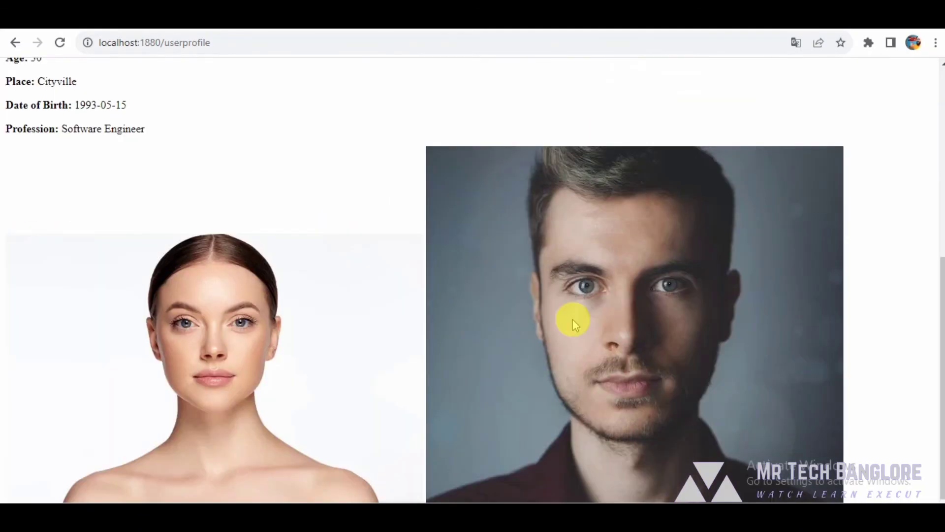
{"action": "scroll", "coordinate": [573, 319], "scroll_direction": "down", "scroll_amount": 3}
{"action": "scroll", "coordinate": [546, 309], "scroll_direction": "down", "scroll_amount": 3}
{"action": "scroll", "coordinate": [421, 300], "scroll_direction": "up", "scroll_amount": 4}
Return to the Node-RED tab showing Profile Template's HTML code.
{"action": "key", "text": "ctrl+Tab"}
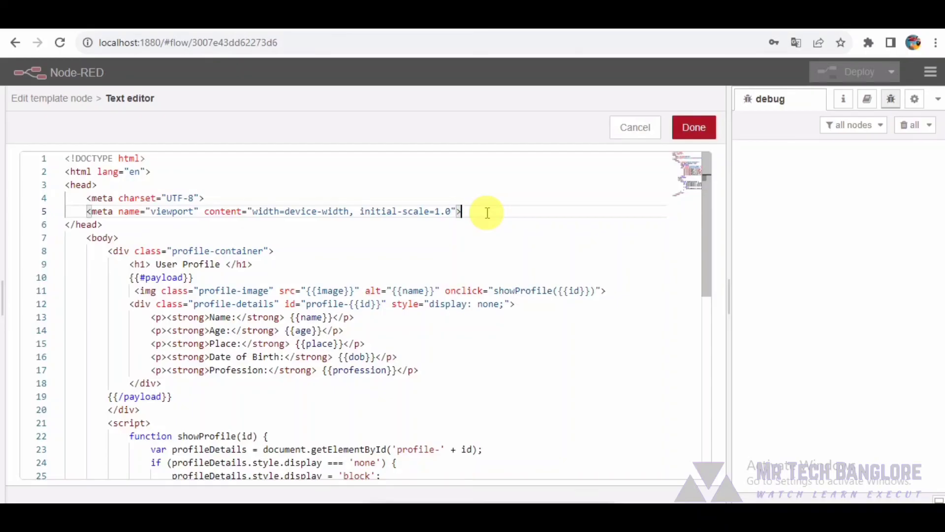
Paste a <style> block after the viewport meta tag, save the template, and deploy.
{"action": "key", "text": "Return"}
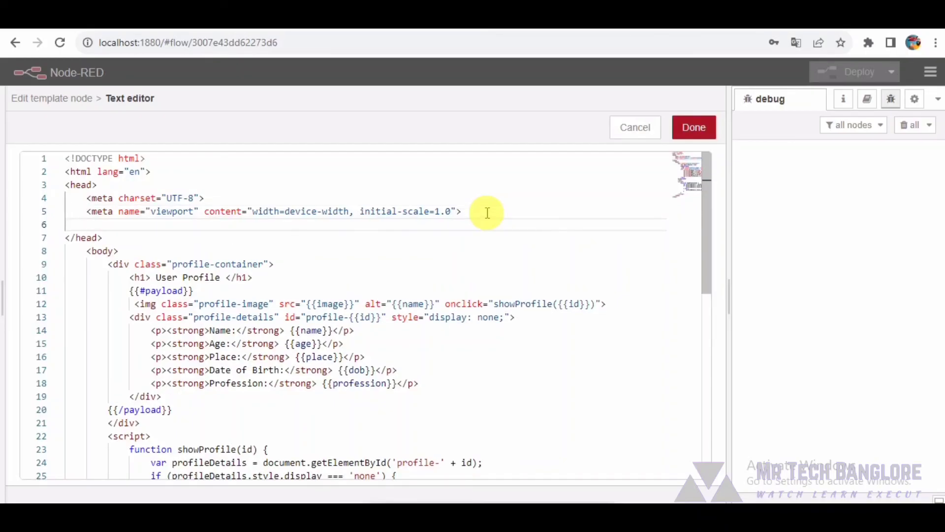
{"action": "type", "text": "<style>         body {             font-family: 'Arial', sans-serif;             background-color: #f4f4f4;             margin: 0;             padding: 0;             display: flex;             justify-content: center;             align-items: center;             height: auto;         }         .profile-container {             max-width: 600px;             background-color: #fff;             border-radius: 8px;             overflow: hidden;             box-shadow: 0 0 10px rgba(0, 0, 0, 0.1);             padding: 20px;             text-align: center;         }         .profile-image {             border-radius: 50%;             width: 120px;             height: 120px;             object-fit: cover;             margin-bottom: 20px;             cursor: pointer;         }         .profile-details {             font-size: 18px;             color: #333;             margin-bottom: 20px;         }     </style>"}
{"action": "scroll", "coordinate": [243, 348], "scroll_direction": "up", "scroll_amount": 5}
{"action": "scroll", "coordinate": [185, 296], "scroll_direction": "up", "scroll_amount": 5}
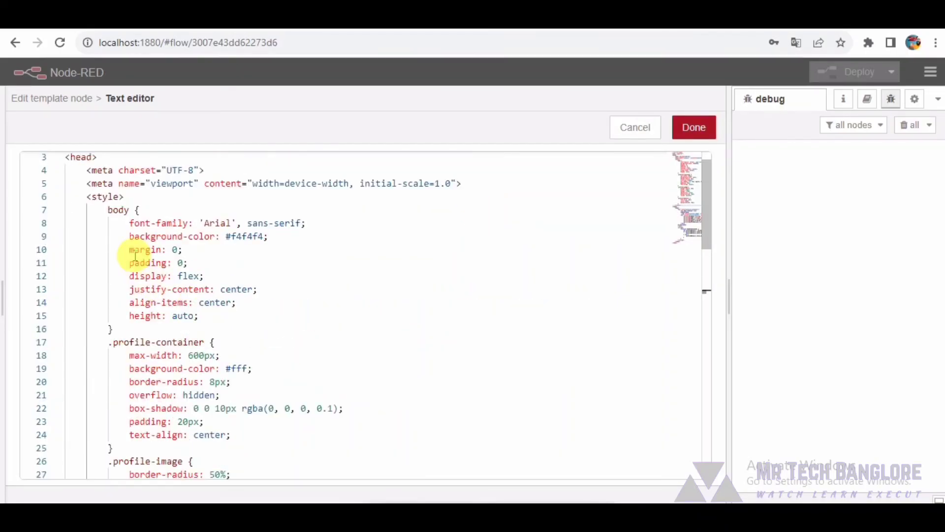
{"action": "scroll", "coordinate": [170, 244], "scroll_direction": "down", "scroll_amount": 3}
{"action": "scroll", "coordinate": [177, 266], "scroll_direction": "down", "scroll_amount": 5}
{"action": "scroll", "coordinate": [185, 310], "scroll_direction": "down", "scroll_amount": 3}
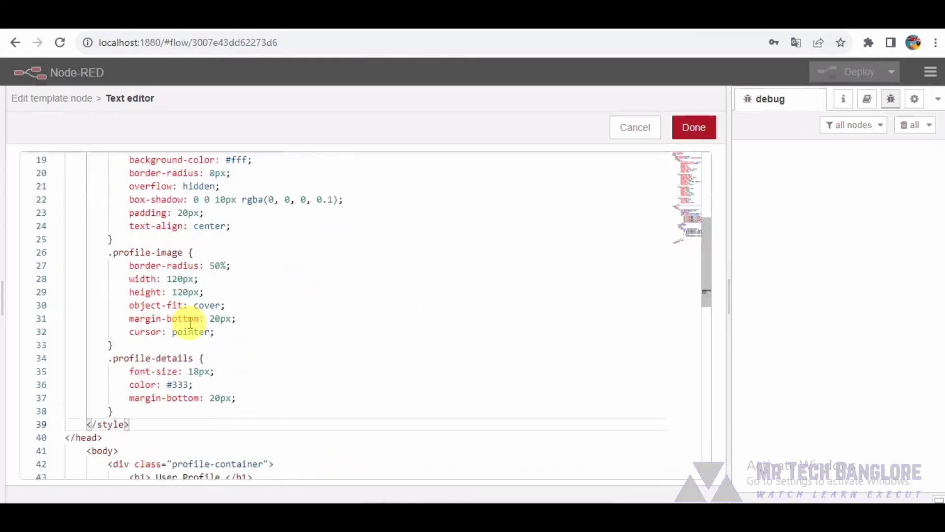
{"action": "scroll", "coordinate": [191, 323], "scroll_direction": "down", "scroll_amount": 1}
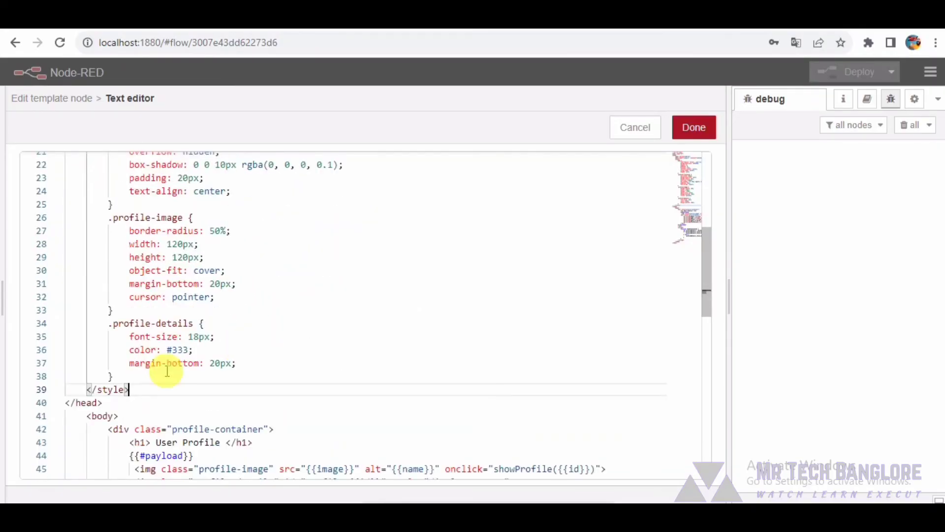
{"action": "left_click", "coordinate": [697, 127]}
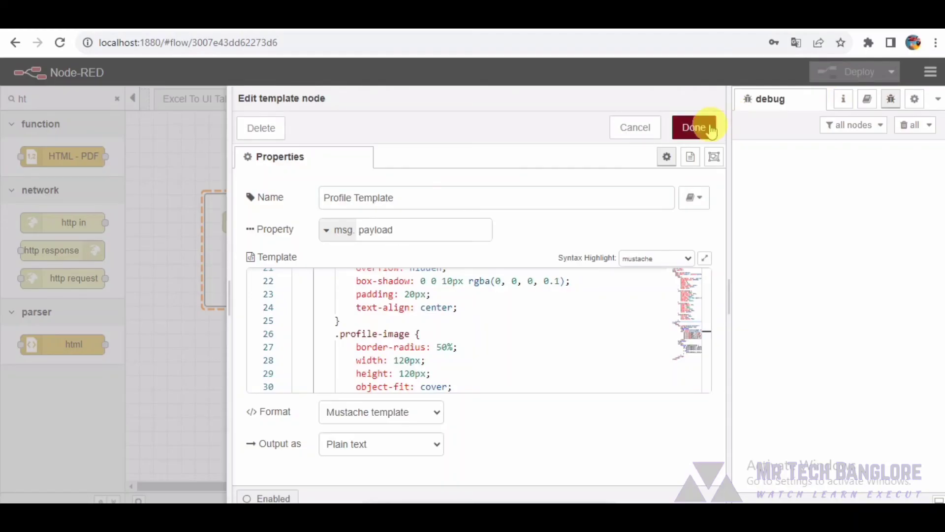
{"action": "left_click", "coordinate": [695, 127]}
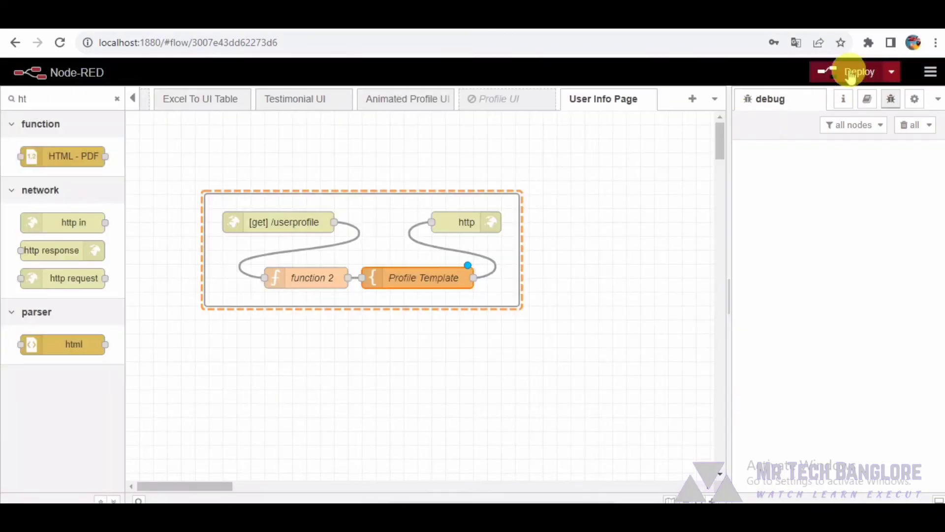
{"action": "left_click", "coordinate": [859, 72]}
Confirm the deploy, reload the styled page, and reveal John Doe's then Alina's details.
{"action": "left_click", "coordinate": [584, 228]}
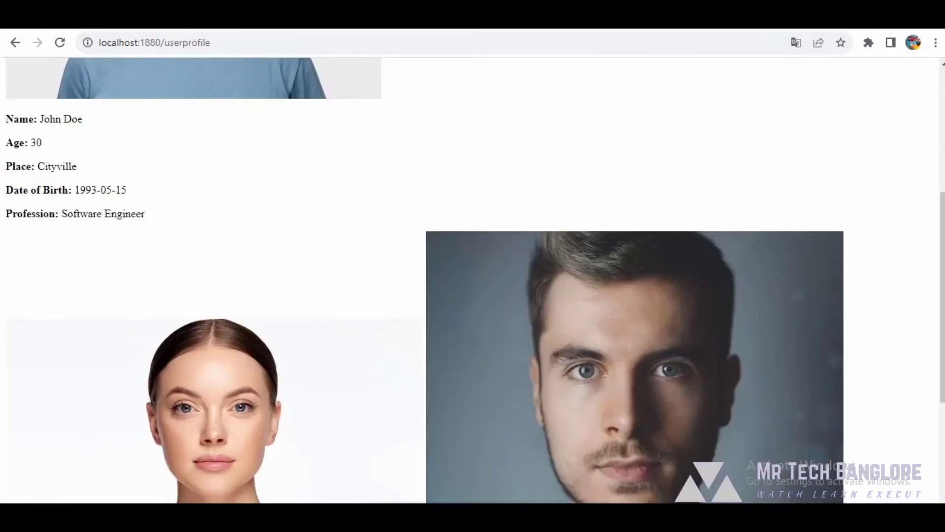
{"action": "left_click", "coordinate": [60, 42]}
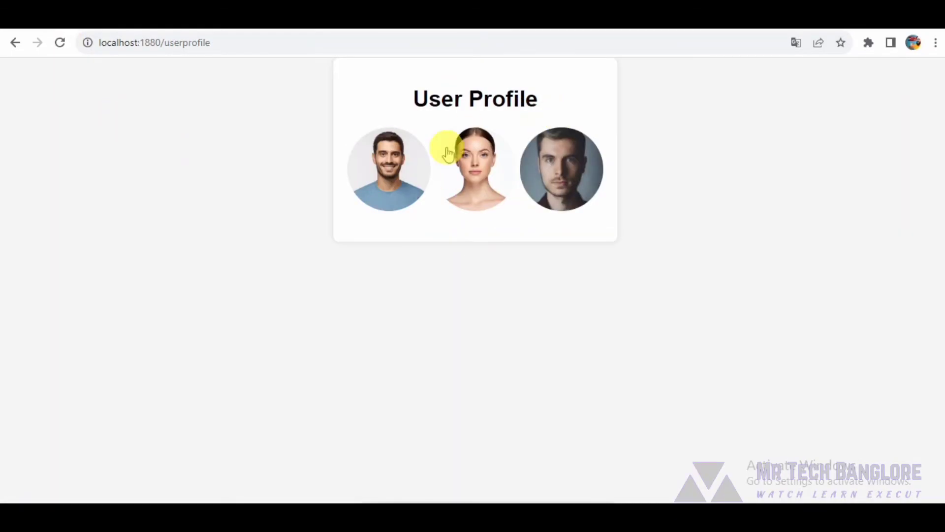
{"action": "left_click", "coordinate": [380, 169]}
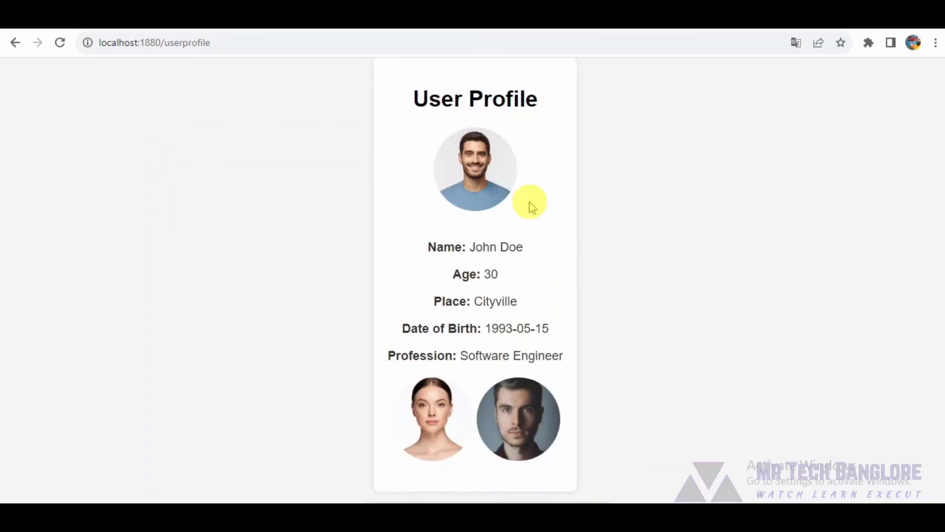
{"action": "left_click", "coordinate": [474, 168]}
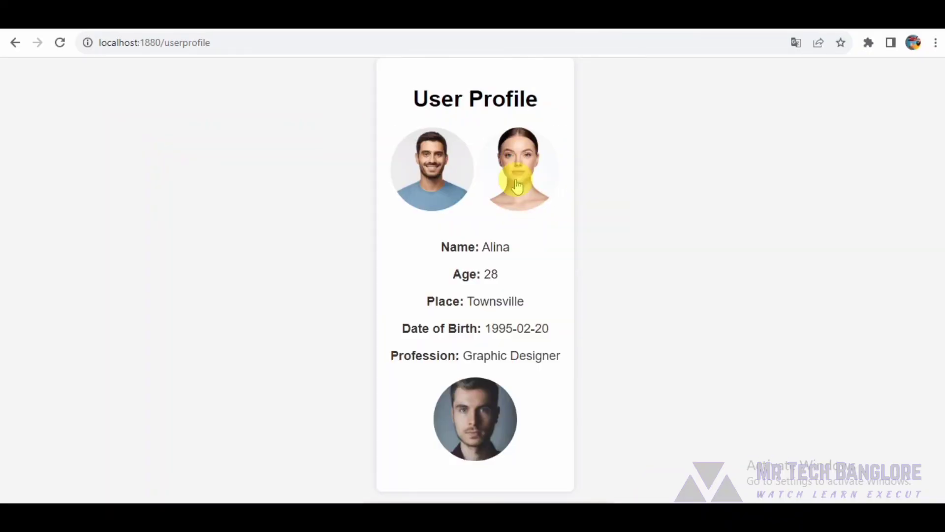
Toggle Bob Johnson's, John Doe's and Alina's details by clicking their circular photos.
{"action": "left_click", "coordinate": [517, 189]}
{"action": "left_click", "coordinate": [550, 185]}
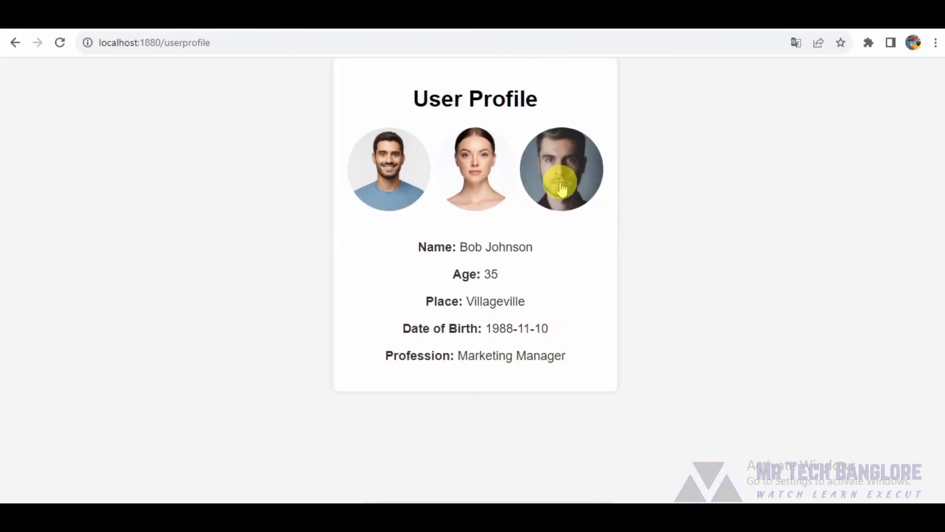
{"action": "left_click", "coordinate": [562, 185]}
{"action": "left_click", "coordinate": [389, 159]}
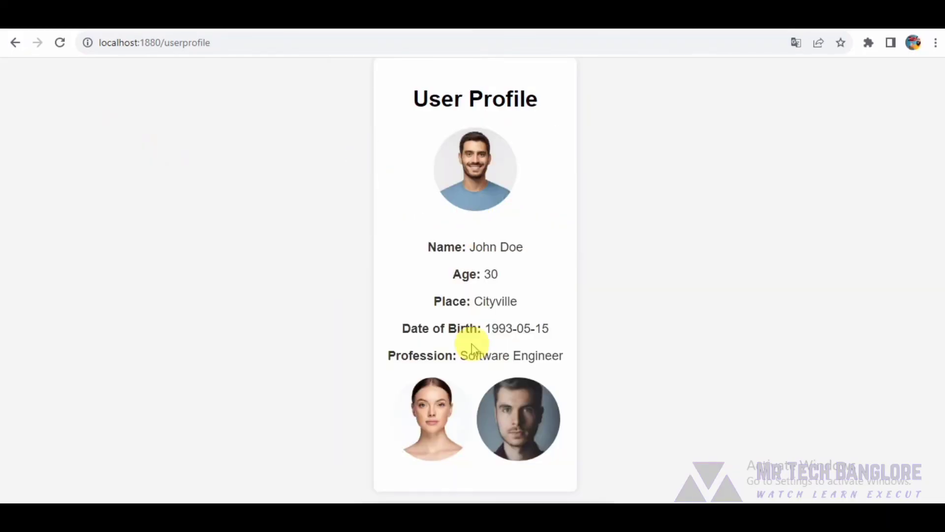
{"action": "left_click", "coordinate": [432, 417]}
{"action": "scroll", "coordinate": [470, 347], "scroll_direction": "down", "scroll_amount": 3}
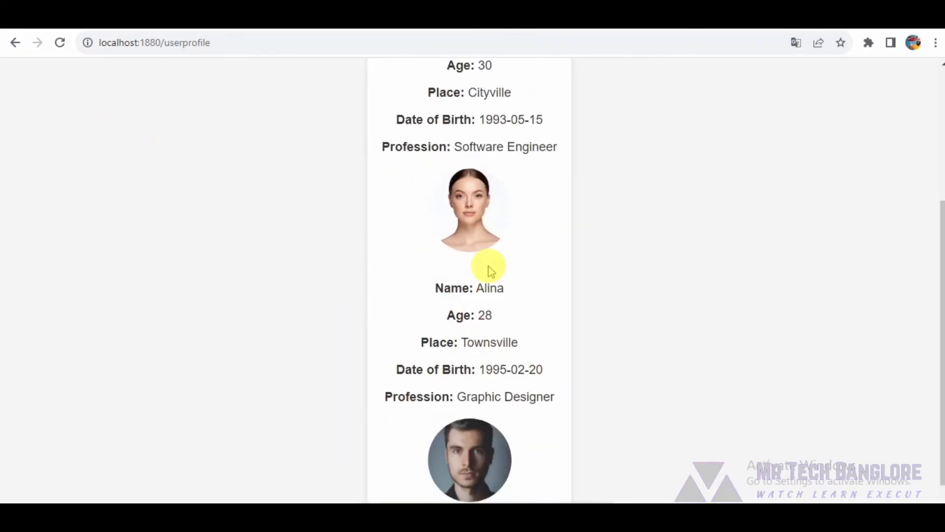
{"action": "left_click_drag", "start_coordinate": [455, 340], "coordinate": [484, 341]}
{"action": "scroll", "coordinate": [472, 413], "scroll_direction": "down", "scroll_amount": 1}
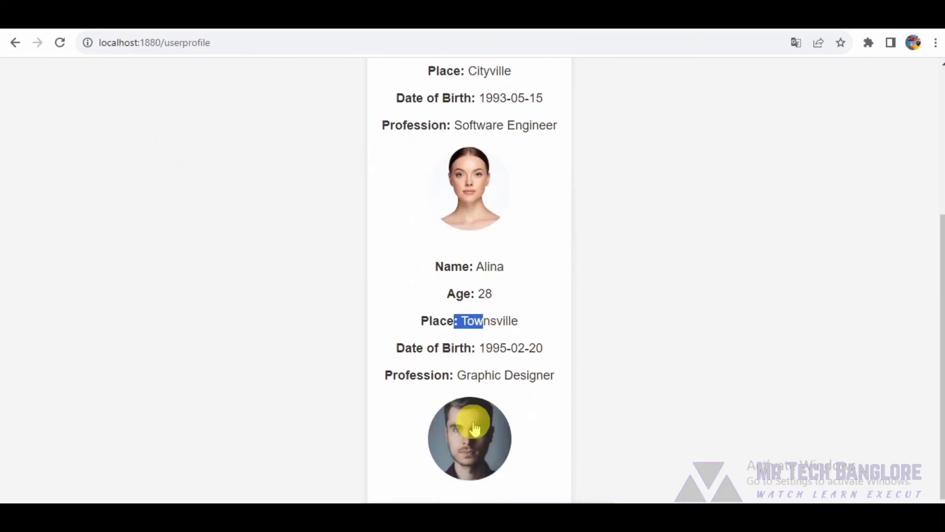
{"action": "scroll", "coordinate": [473, 428], "scroll_direction": "down", "scroll_amount": 2}
{"action": "left_click_drag", "start_coordinate": [411, 362], "coordinate": [518, 367]}
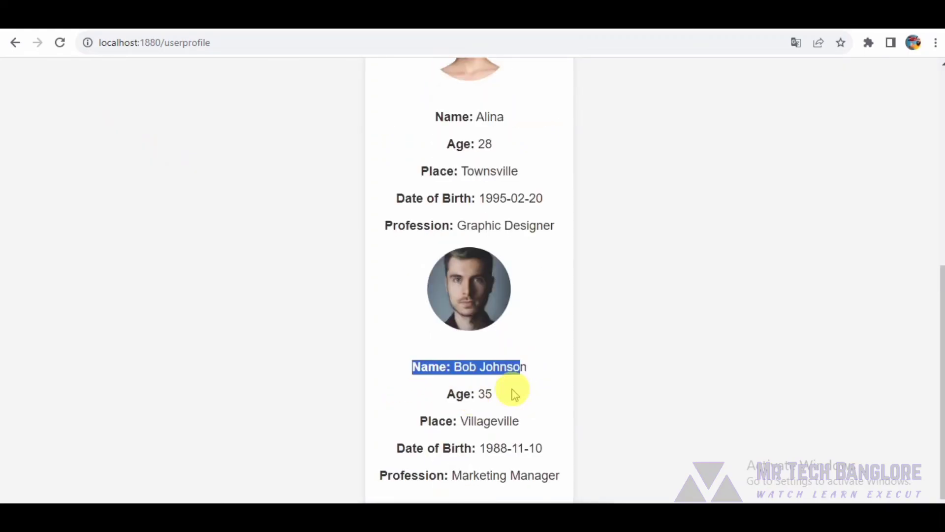
{"action": "scroll", "coordinate": [510, 399], "scroll_direction": "up", "scroll_amount": 3}
{"action": "left_click", "coordinate": [486, 349]}
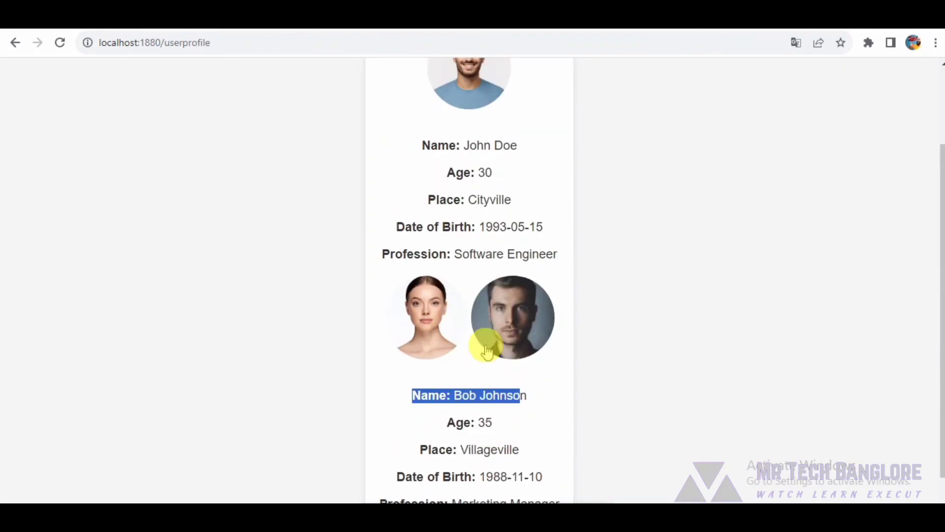
{"action": "left_click", "coordinate": [467, 184]}
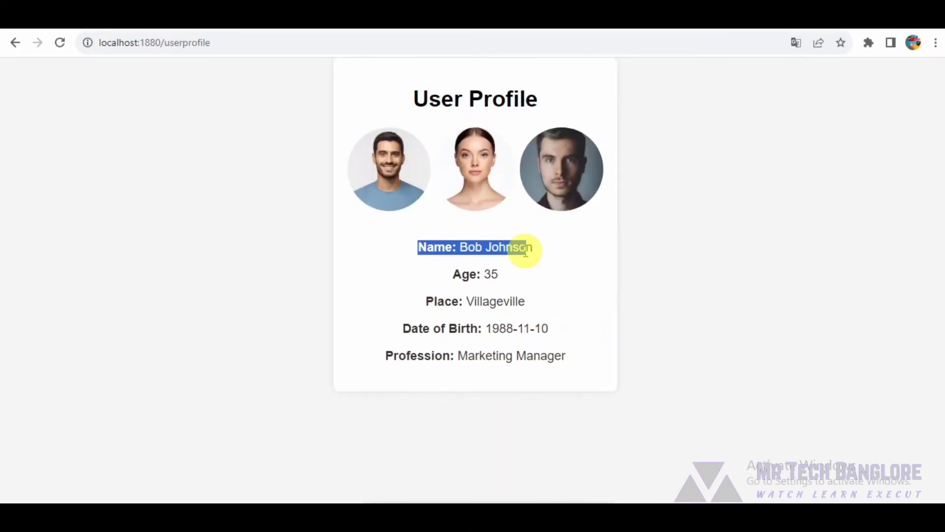